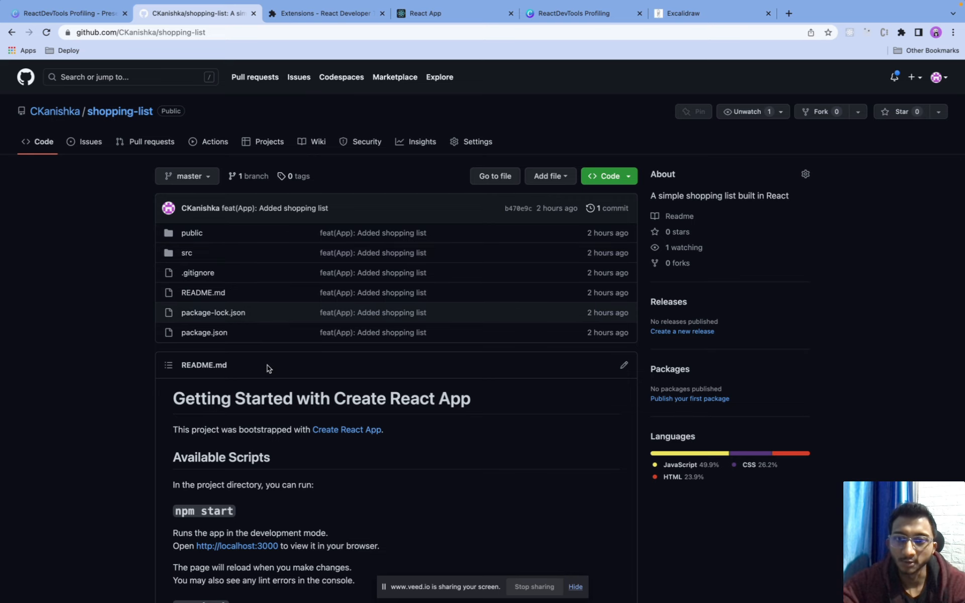
Review the prerequisites slide and the React Developer Tools extension details, advancing the presentation to the "Let's get started" slide
click(573, 13)
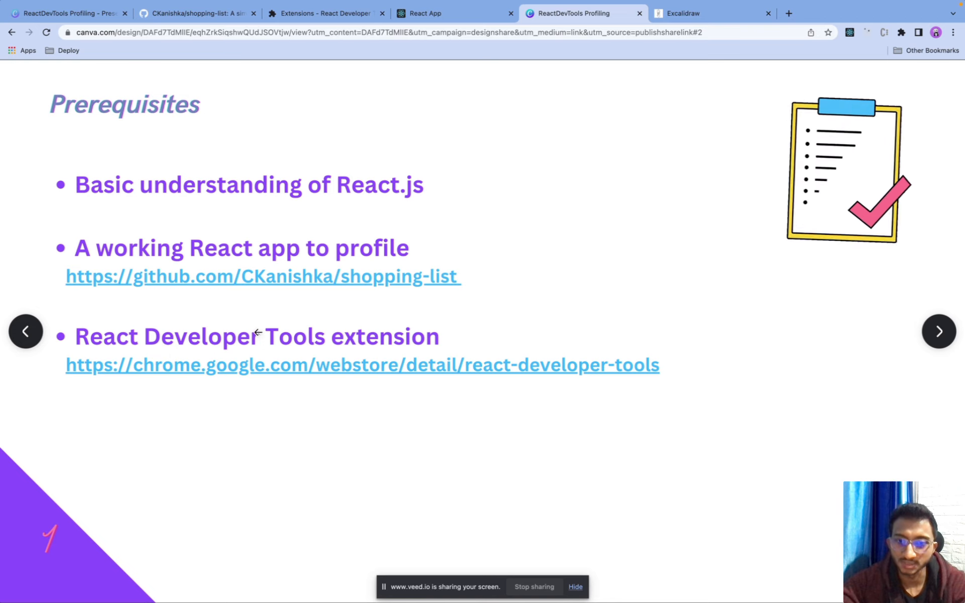
click(352, 15)
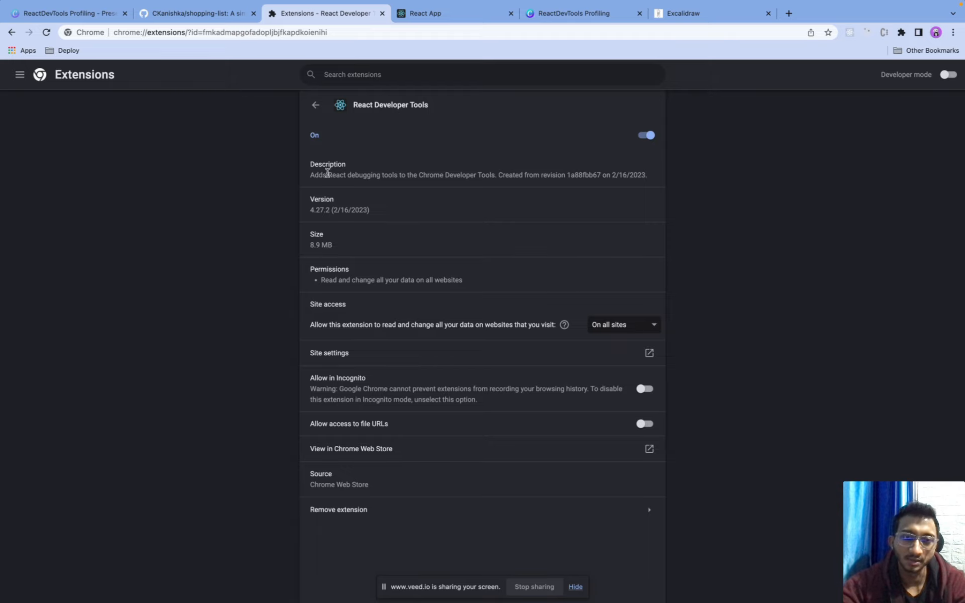
click(578, 17)
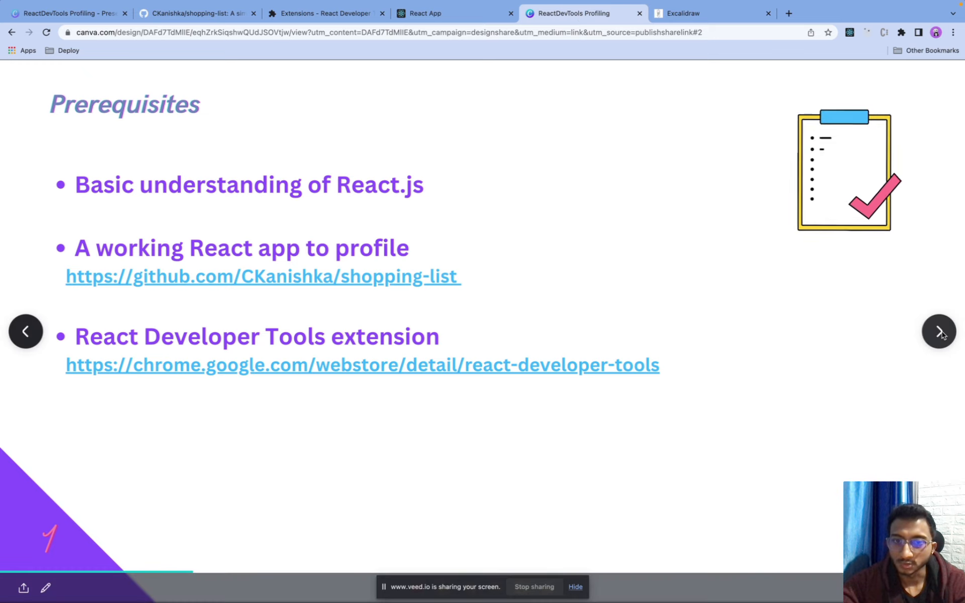
click(940, 332)
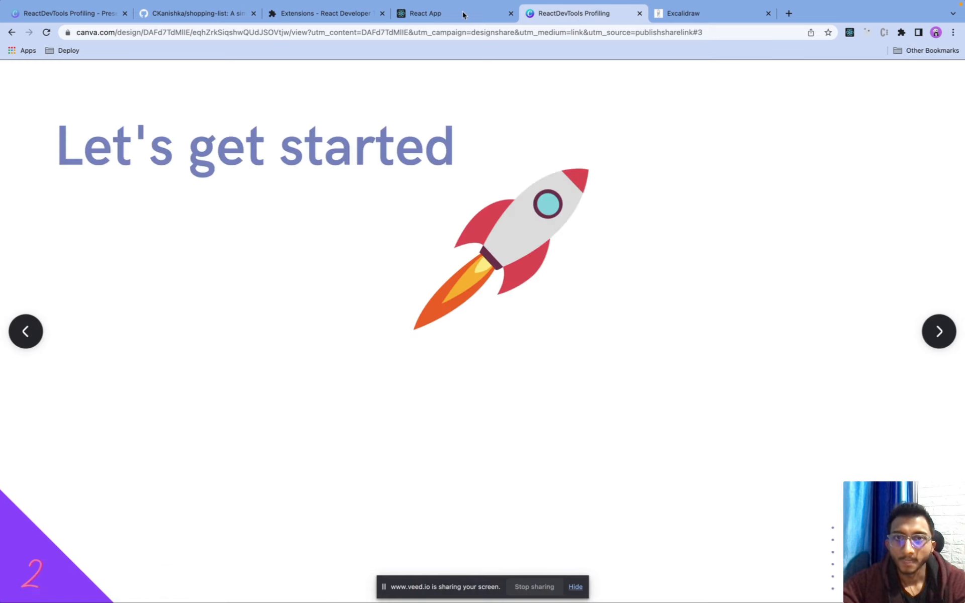
In the shopping list app at localhost:3000, rename the Jam item to "Jam updated" and save it
click(445, 14)
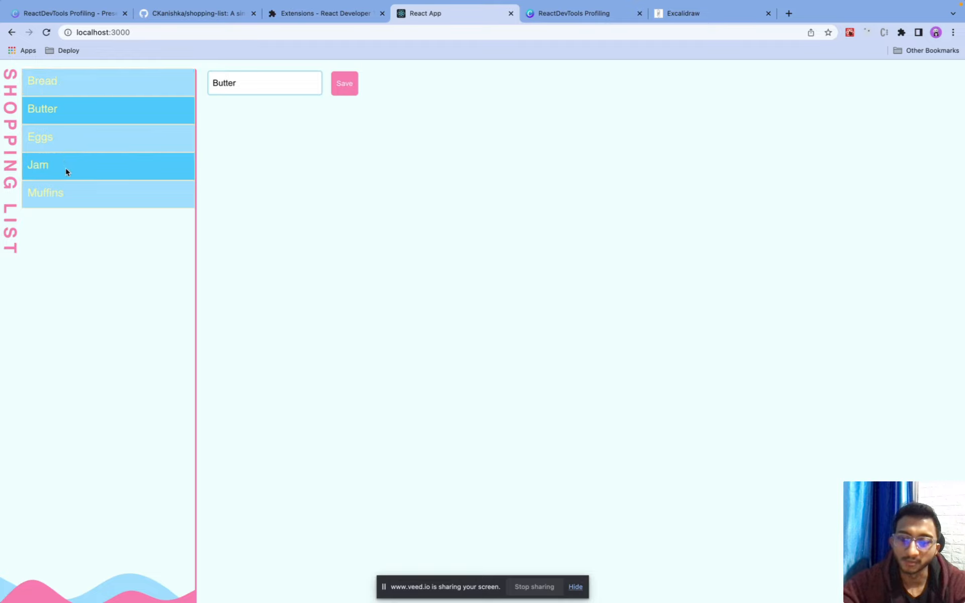
click(93, 164)
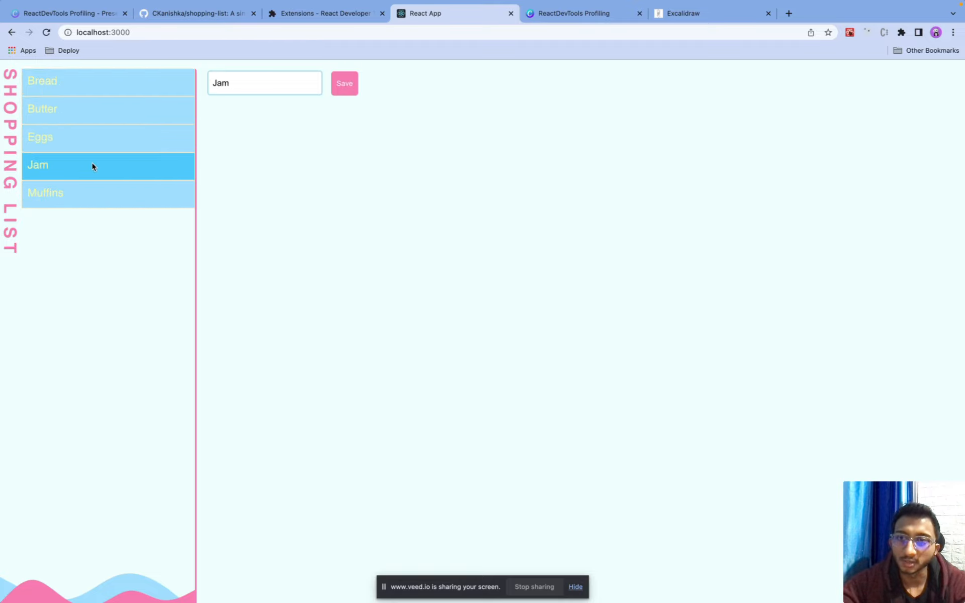
click(239, 87)
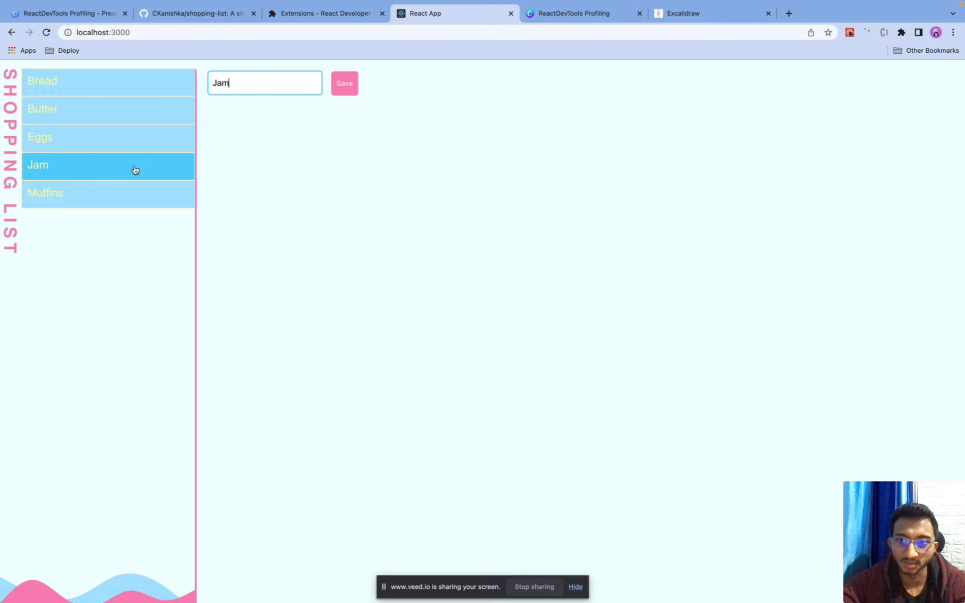
text(updated)
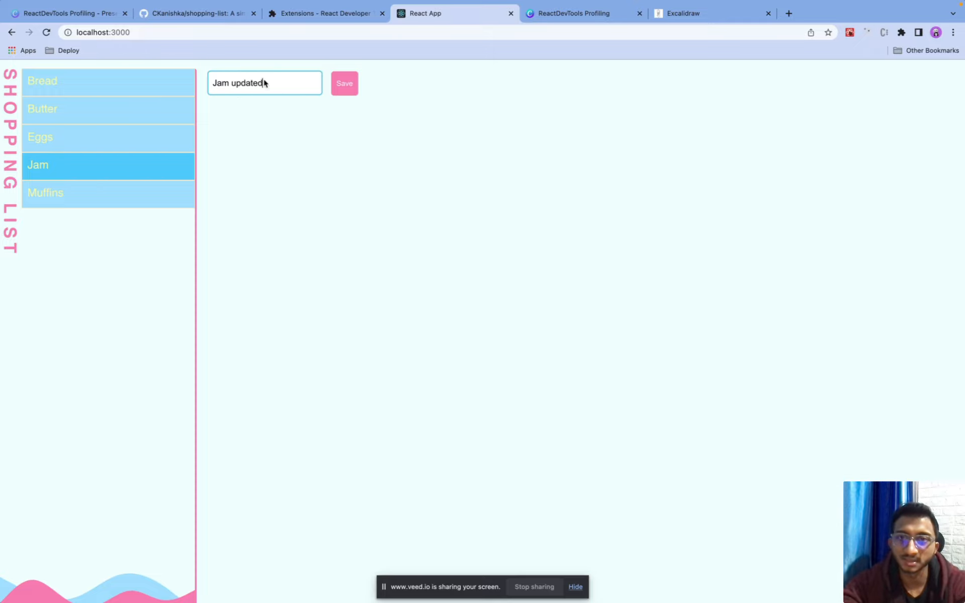
click(350, 89)
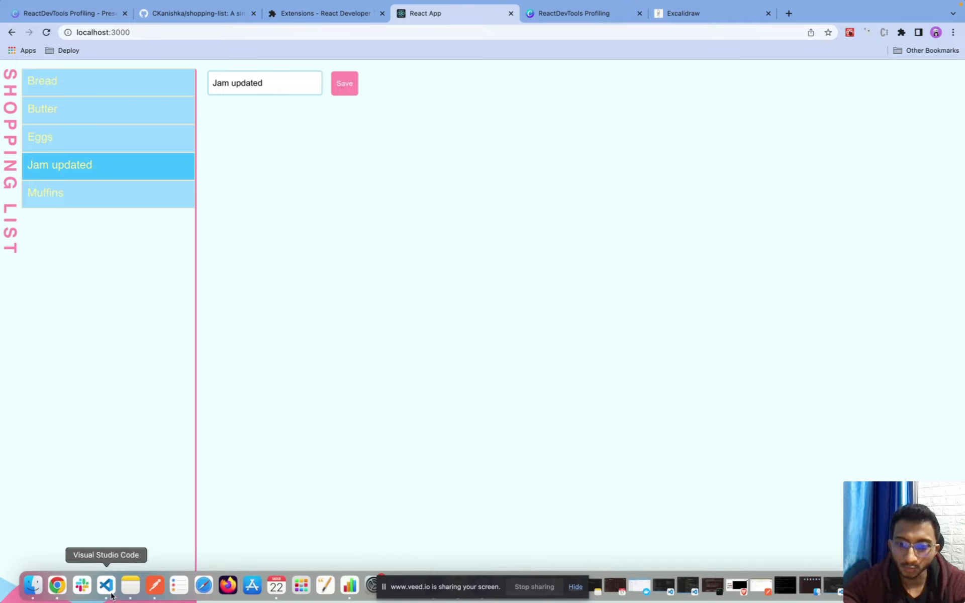
Switch to Visual Studio Code and examine the component code in App.js, ItemsList.js and EditItem.js
click(108, 585)
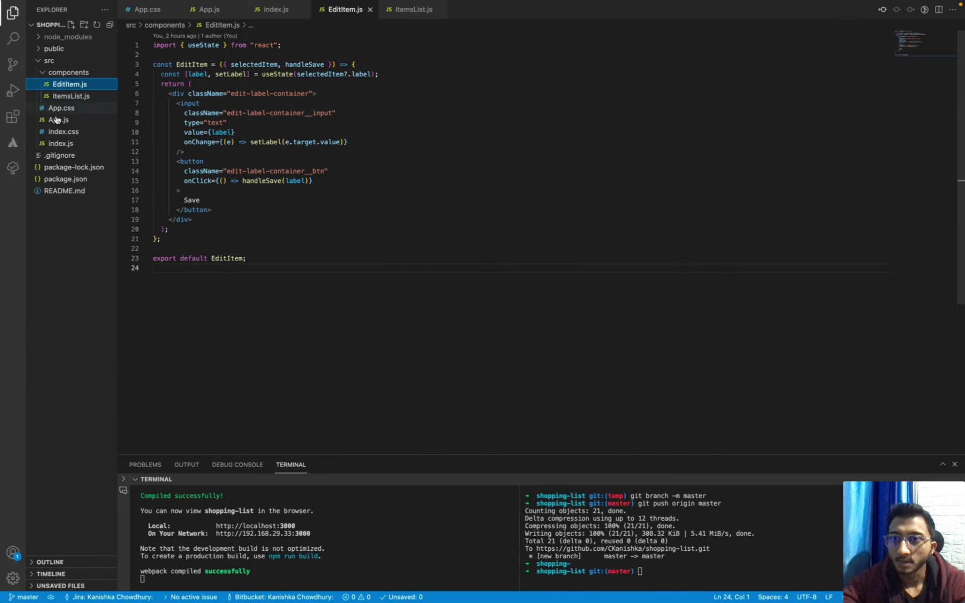
click(57, 120)
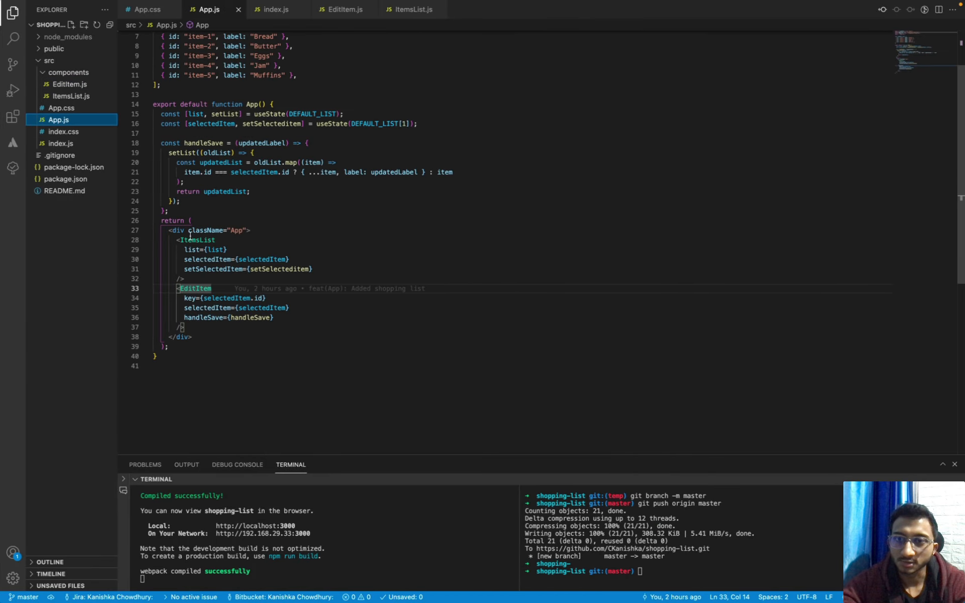
scroll(242, 216, up, 3)
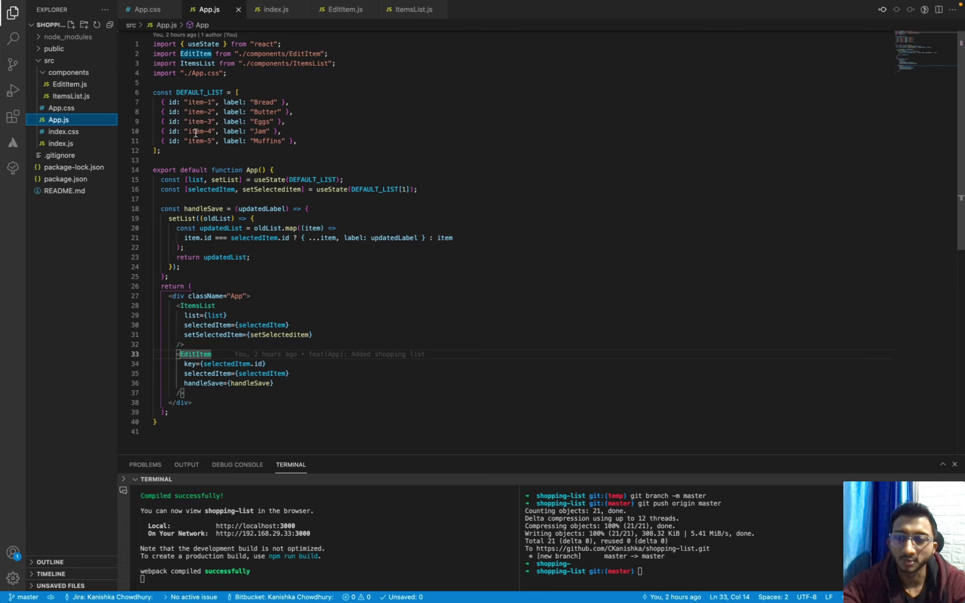
scroll(211, 226, down, 3)
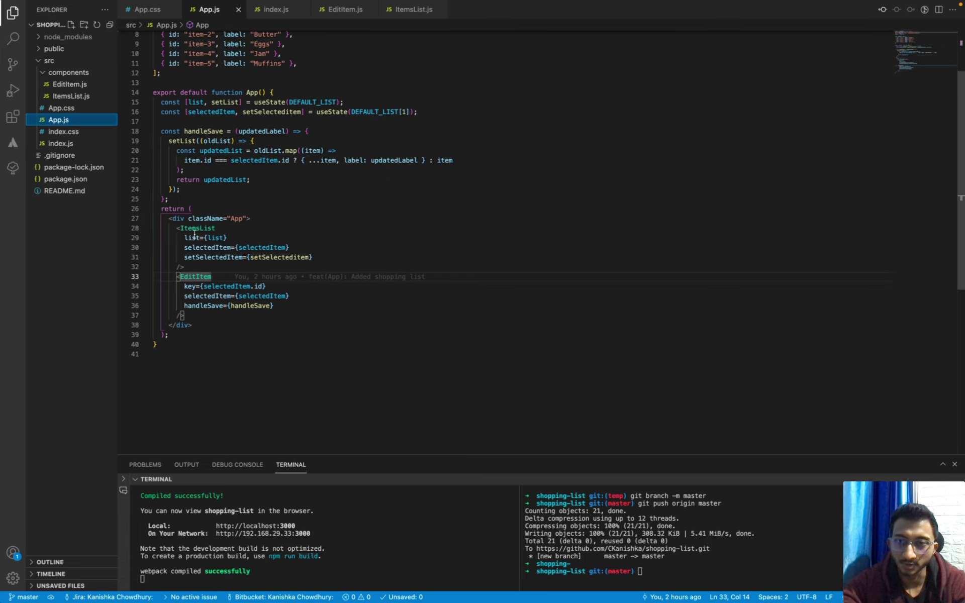
mouse_move(205, 229)
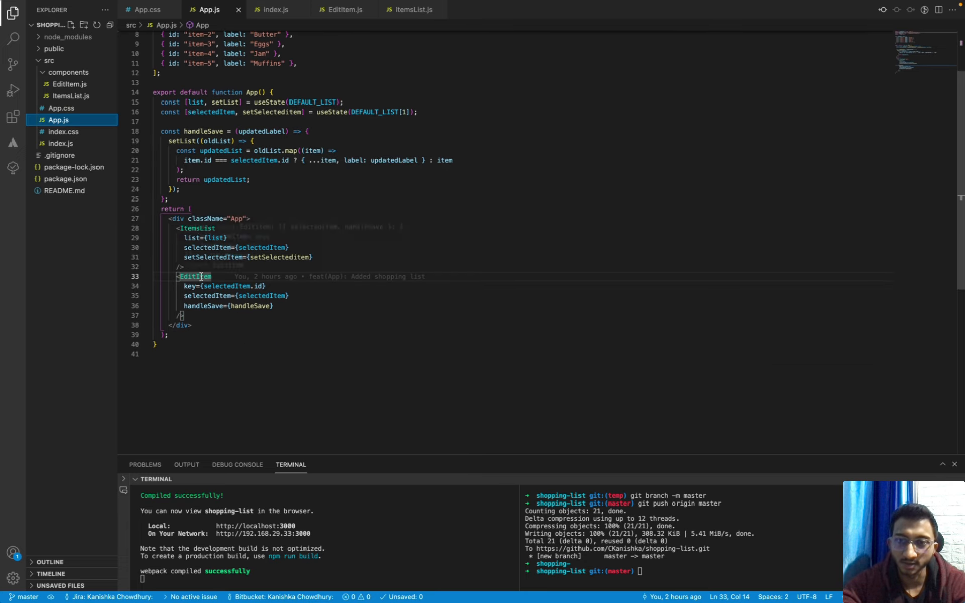
click(79, 95)
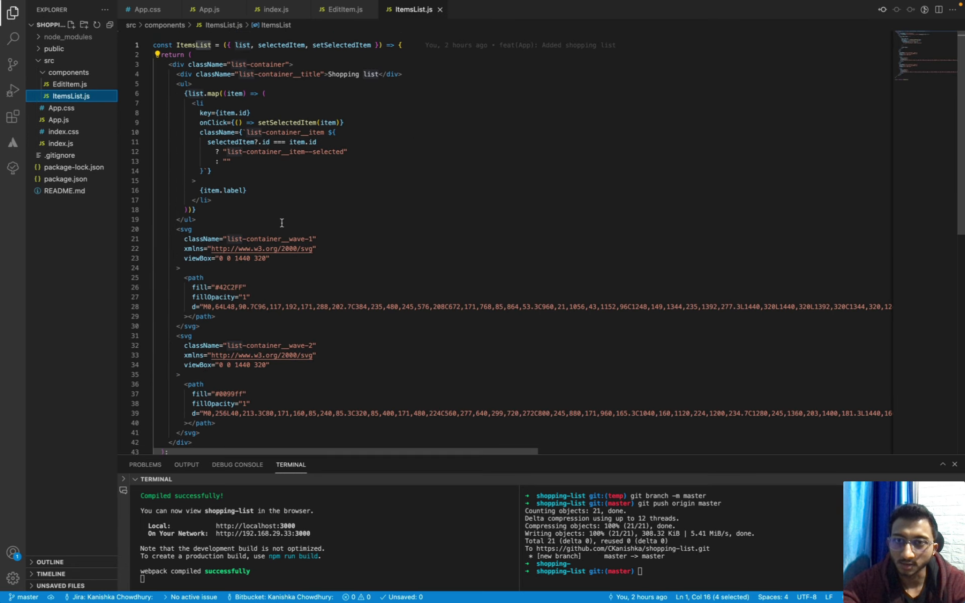
drag(183, 97, 219, 204)
click(219, 204)
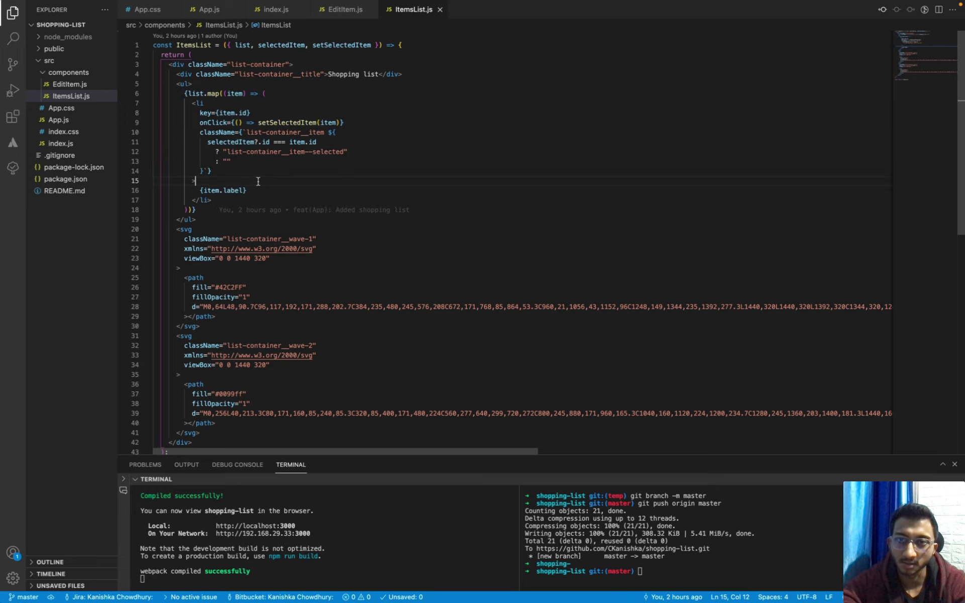
click(78, 84)
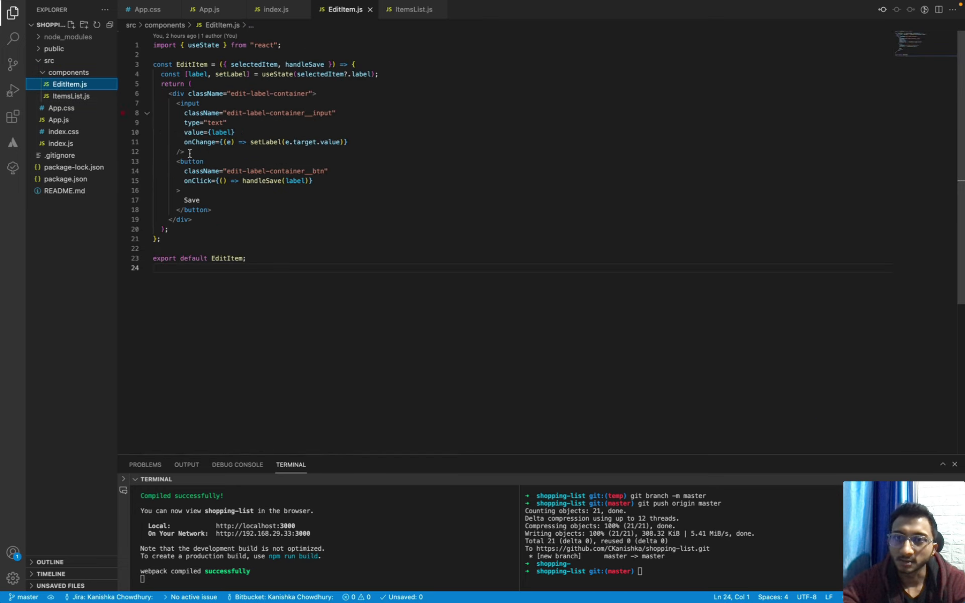
drag(176, 103, 224, 222)
click(248, 247)
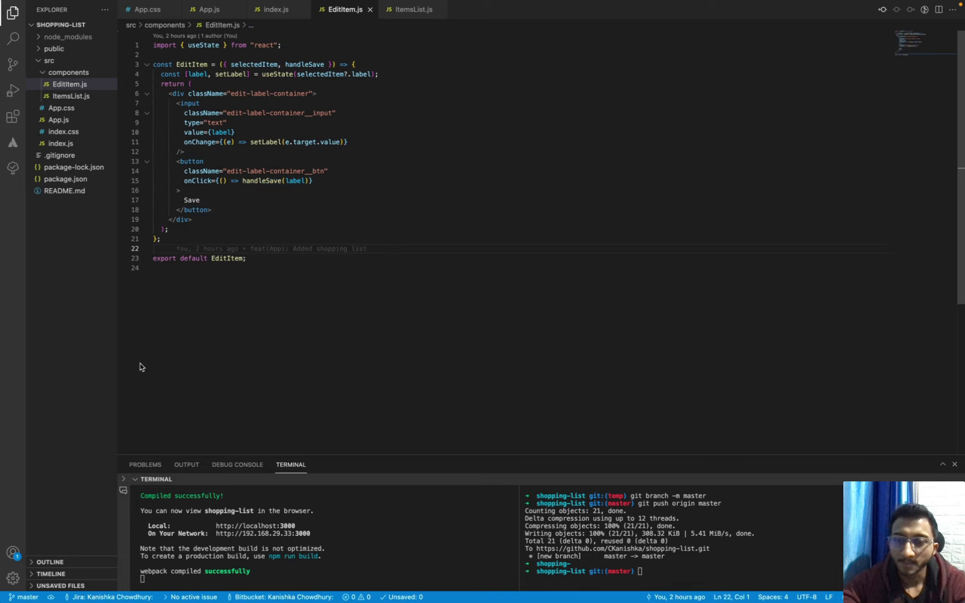
Switch back to Chrome and inspect the shopping list page, viewing the React component tree before opening the React Profiler
key(ctrl+Left)
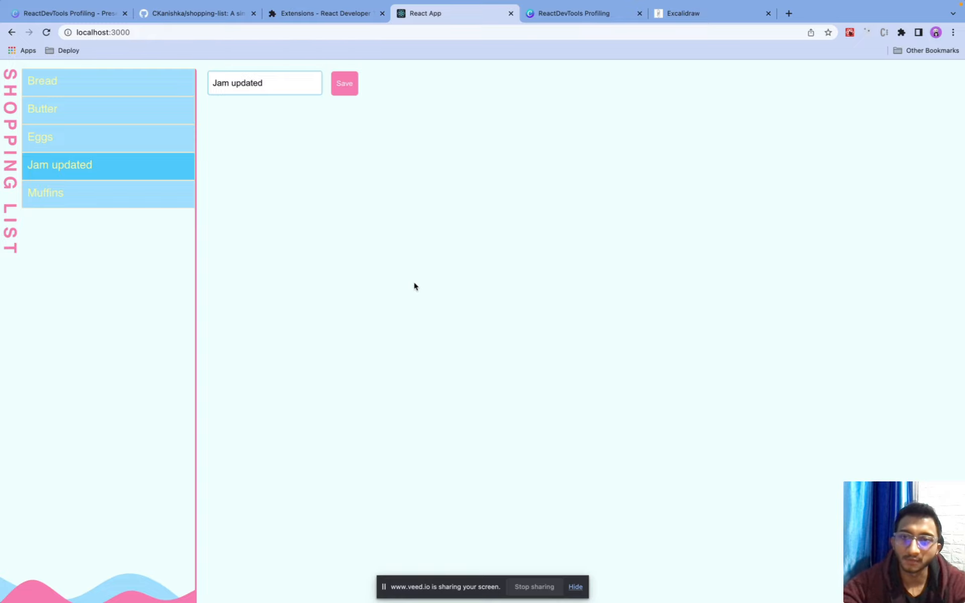
right_click(308, 227)
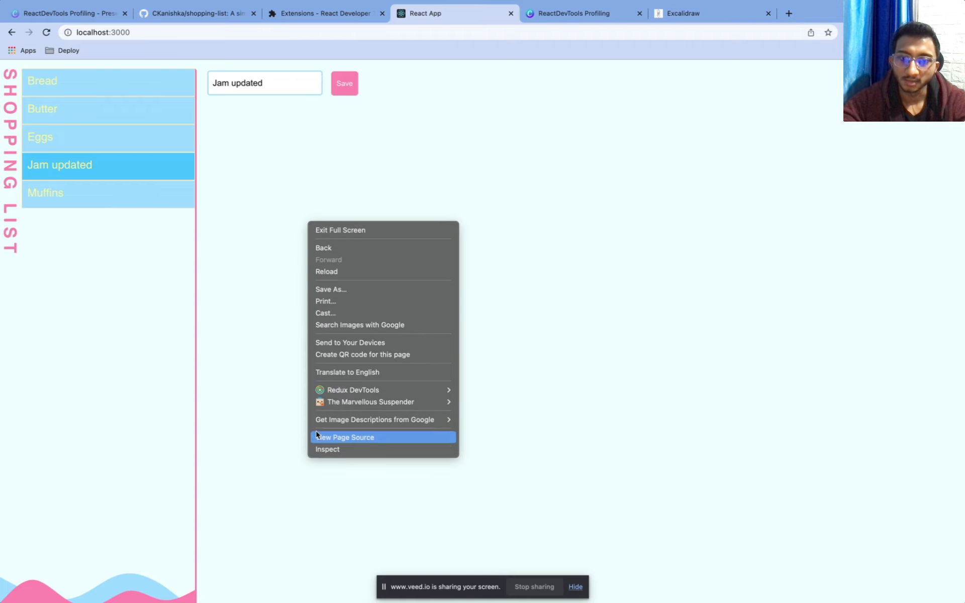
click(328, 449)
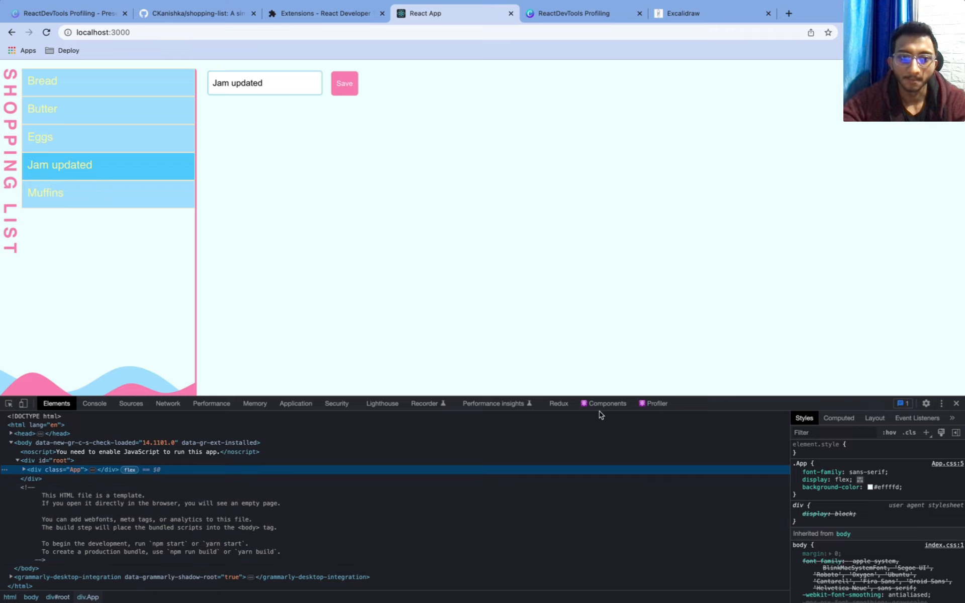
click(607, 405)
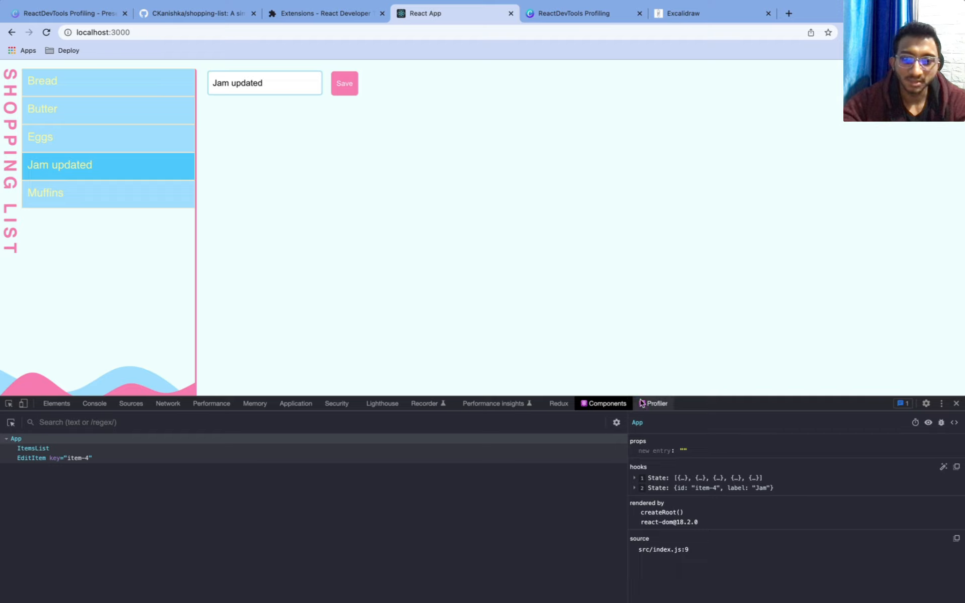
click(656, 405)
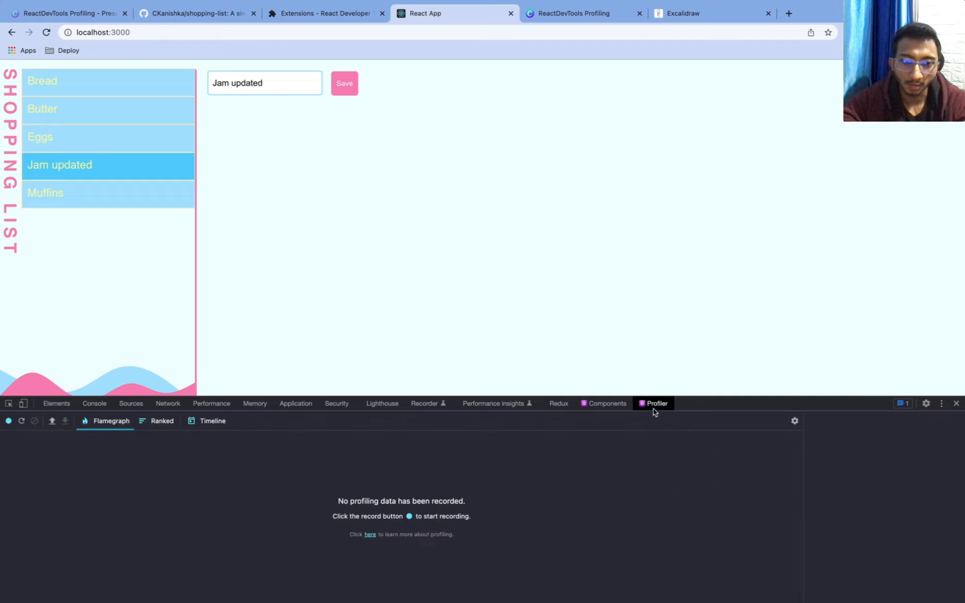
Check that the profiler settings record why each component rendered while profiling, and start a profiling session
click(794, 422)
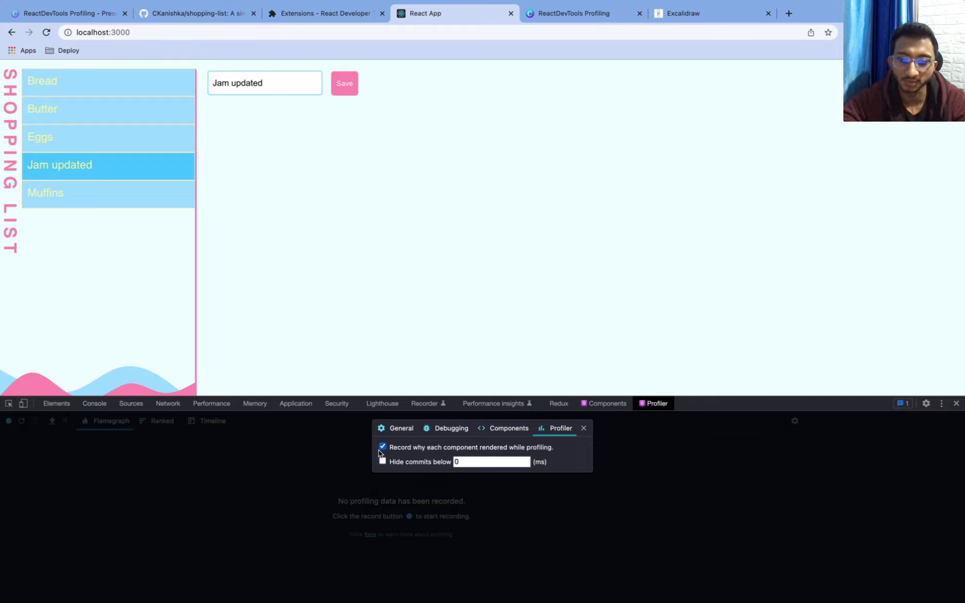
click(584, 429)
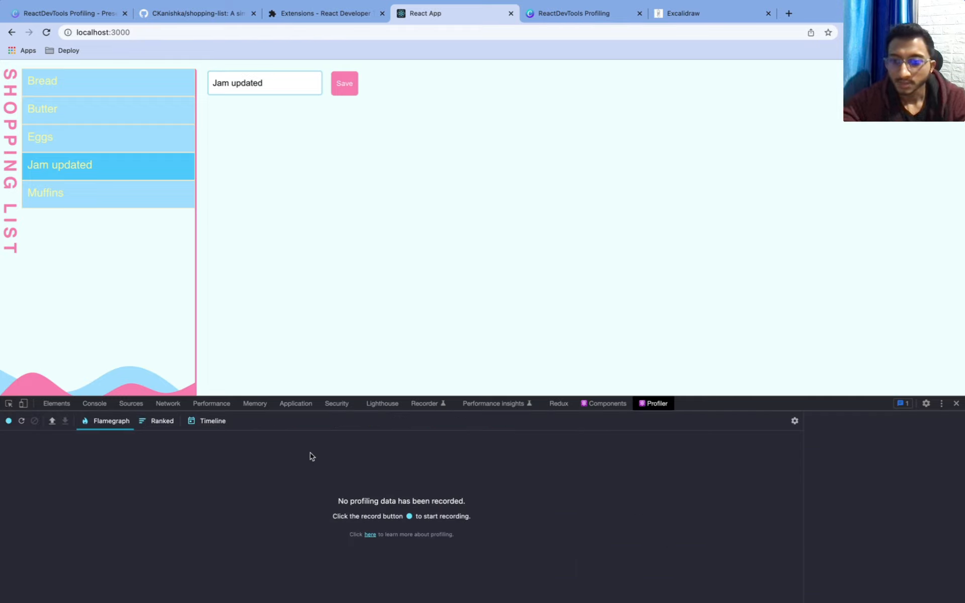
click(8, 421)
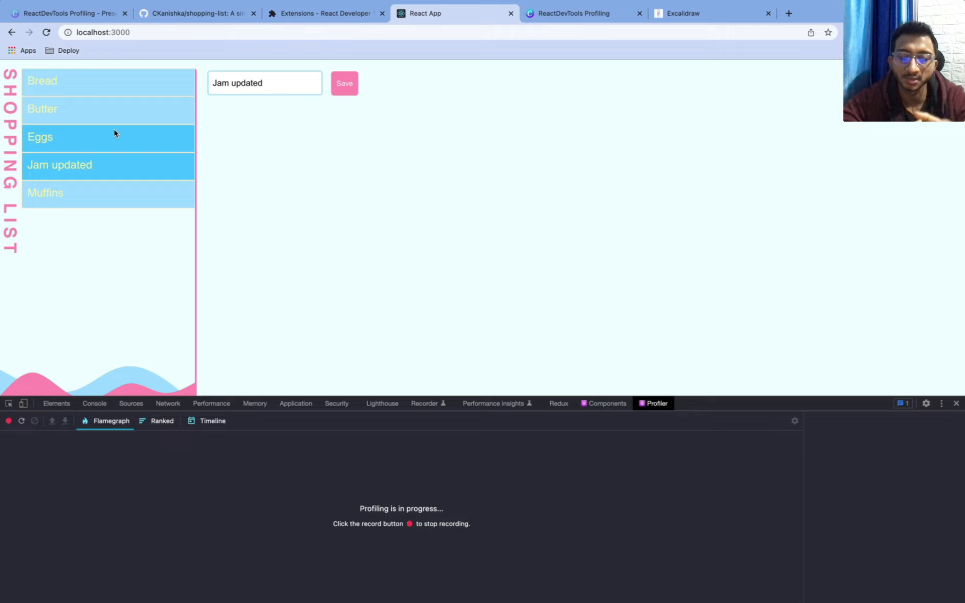
Rename the Butter item to "Butter updated" and save it while profiling runs
click(102, 114)
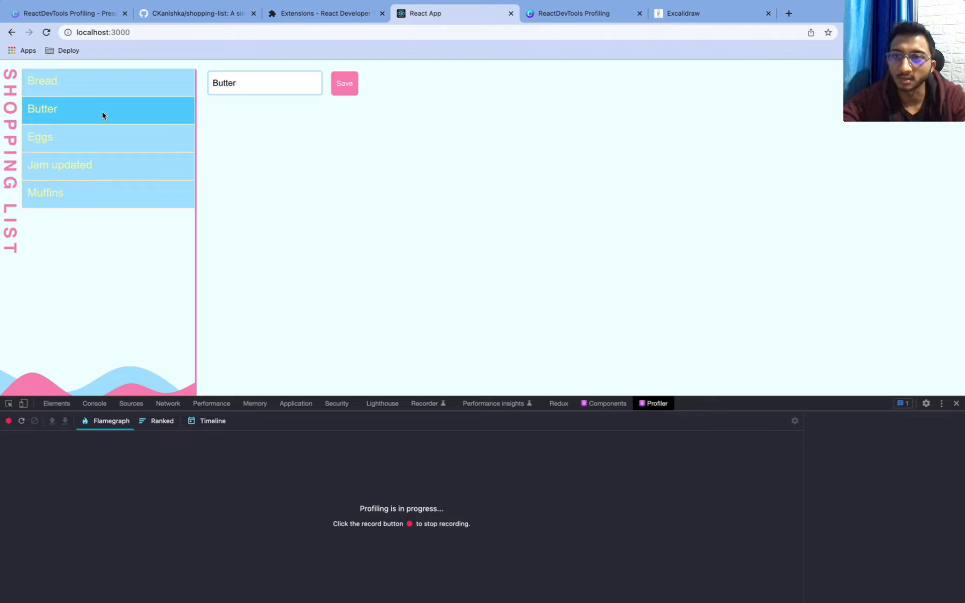
click(252, 89)
text(updated)
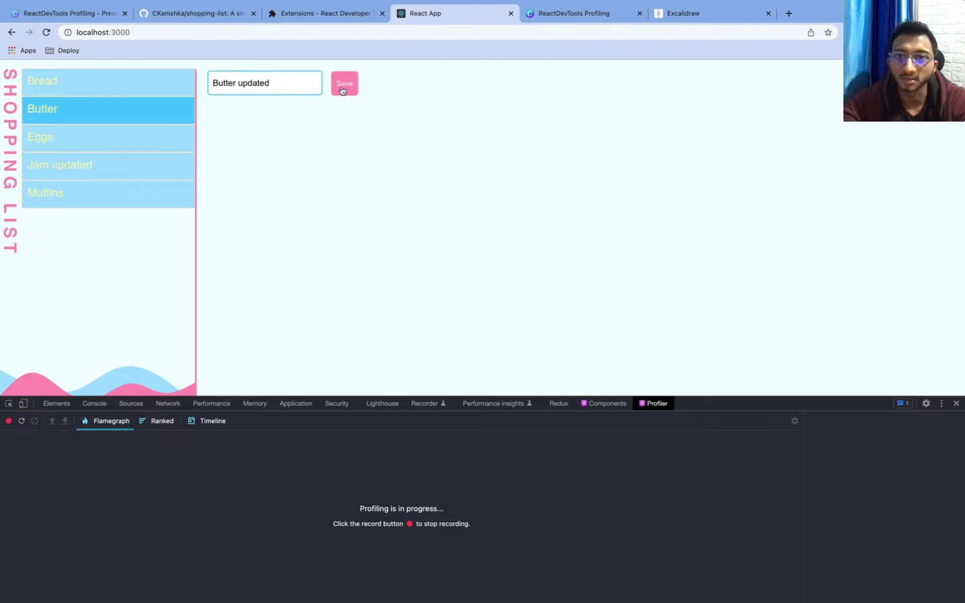
click(342, 91)
Rename the Muffins item to "Muffins updated" and save it while profiling runs
click(133, 194)
click(279, 89)
text(uffins u)
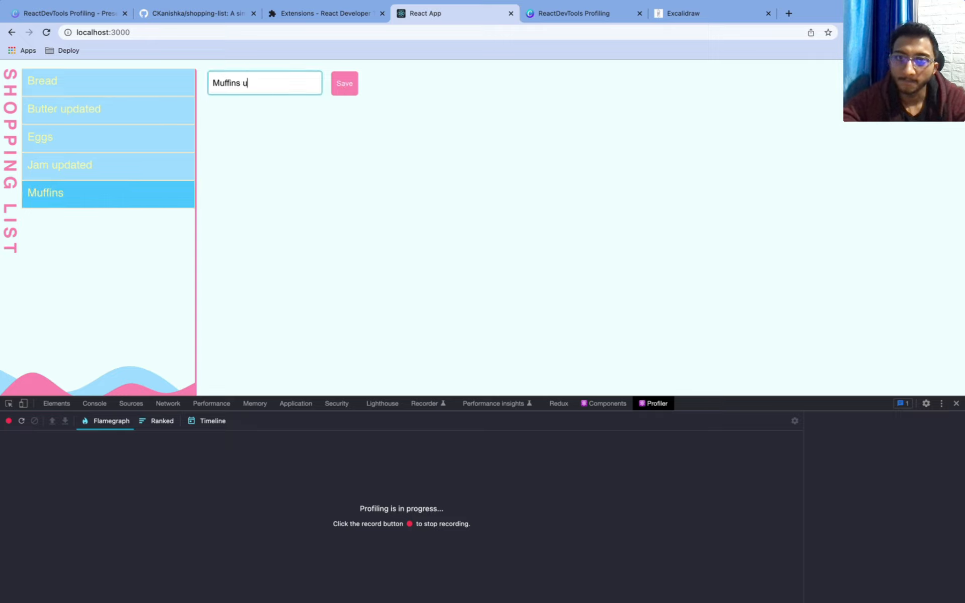
text(pdated)
click(334, 88)
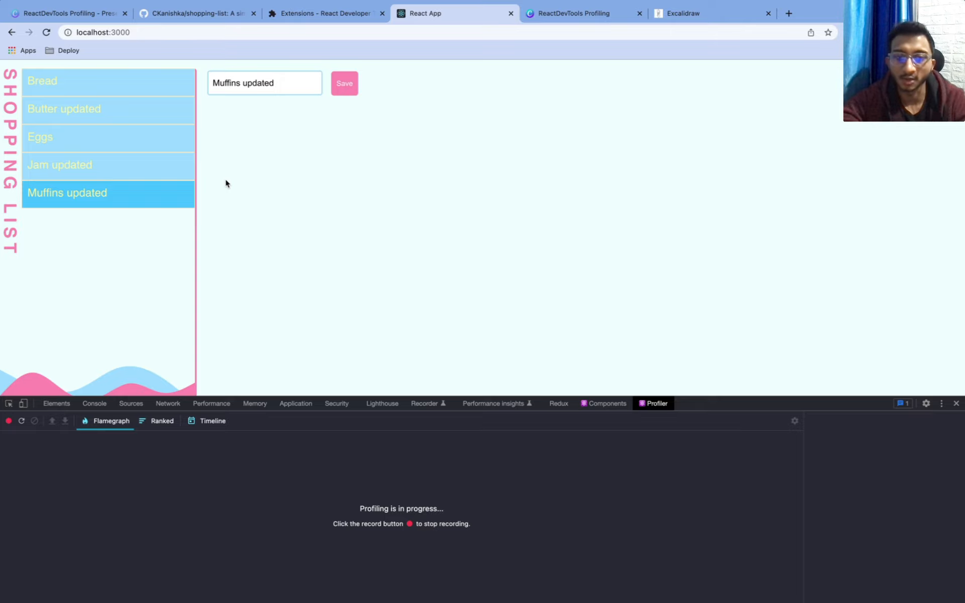
Stop profiling and examine why App, ItemsList and EditItem rendered in the first commit of the flamegraph
click(9, 421)
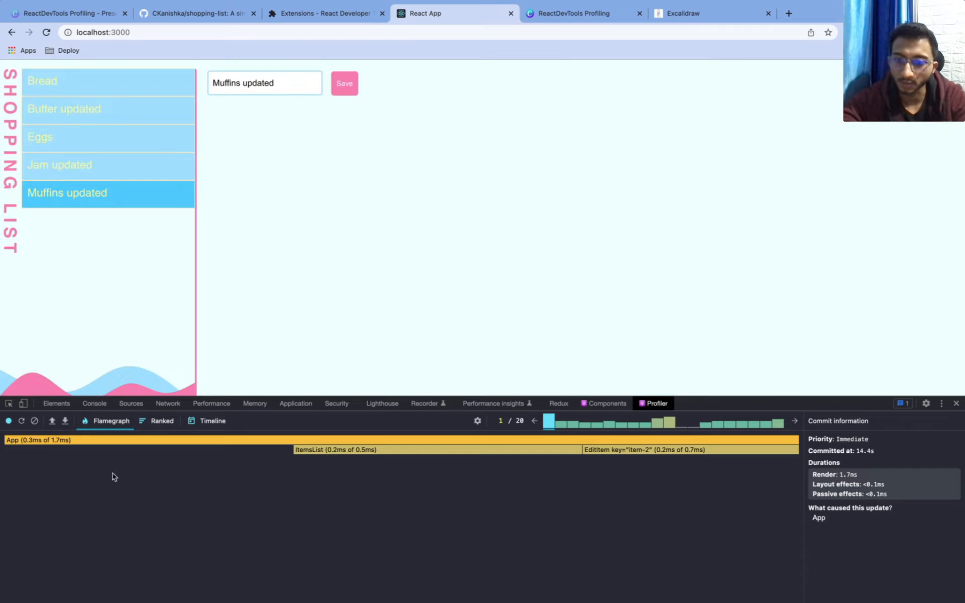
mouse_move(136, 449)
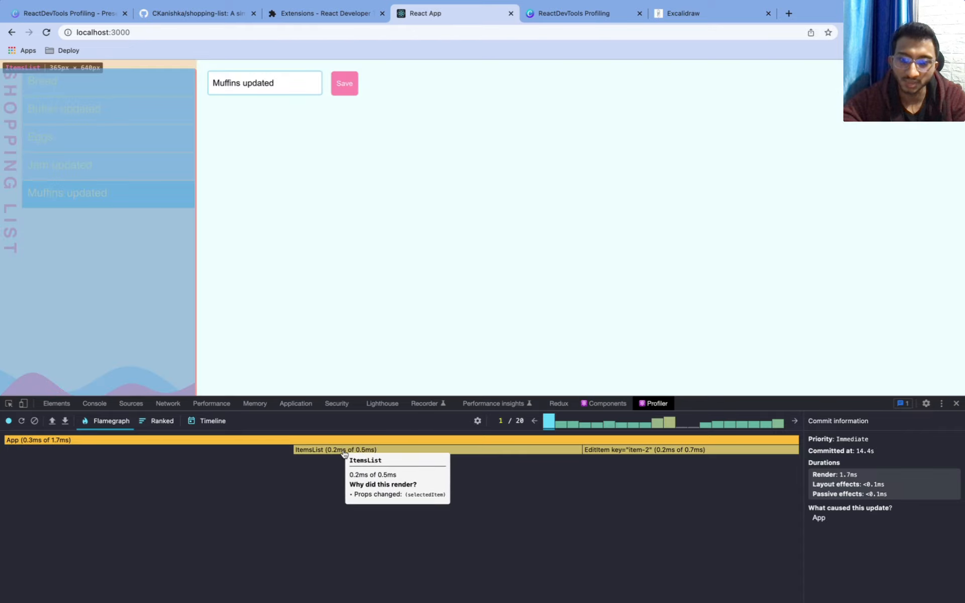
mouse_move(592, 452)
mouse_move(442, 454)
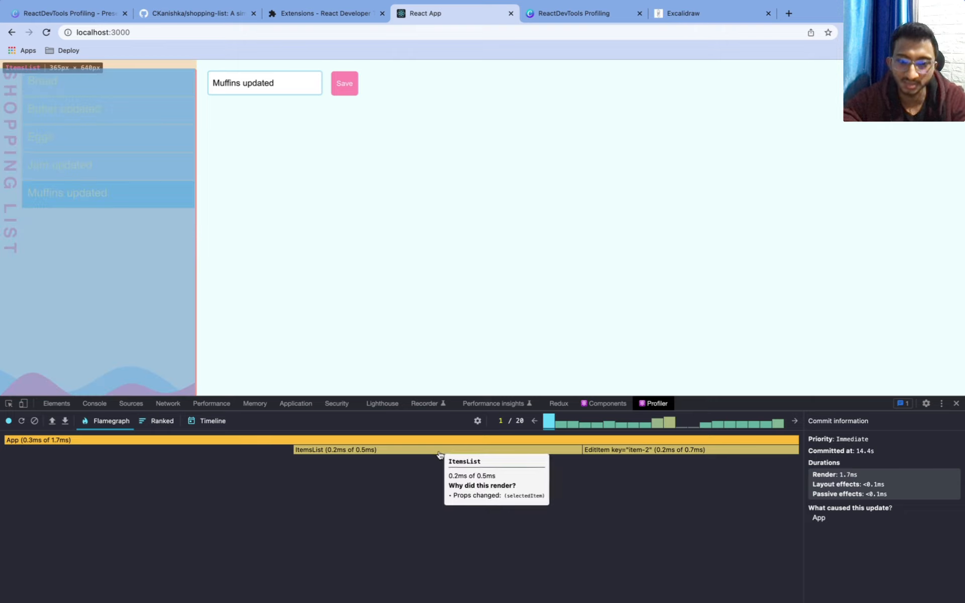
mouse_move(651, 457)
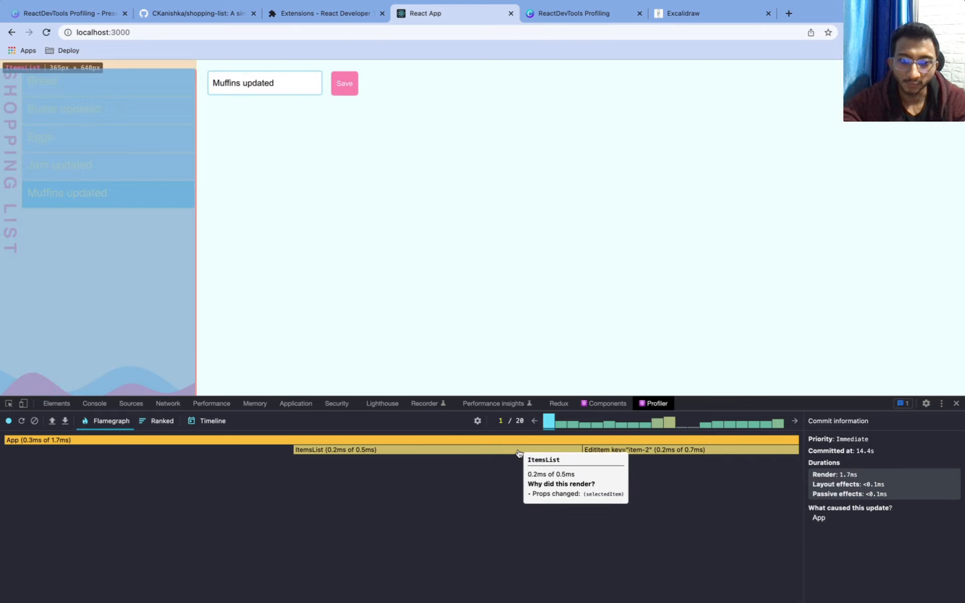
mouse_move(473, 456)
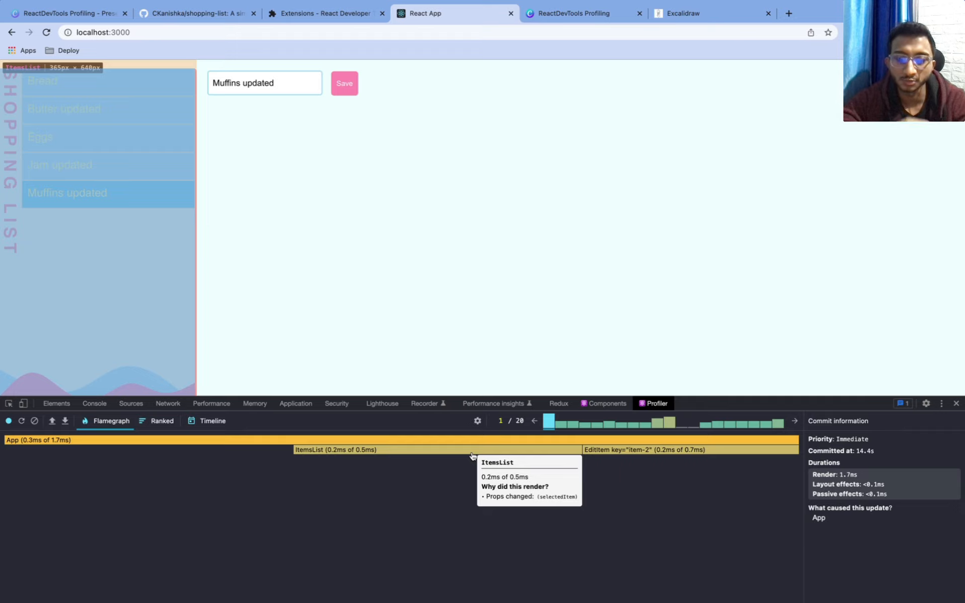
Inspect why ItemsList and App rendered in the first commit, and clear the component selection
click(472, 455)
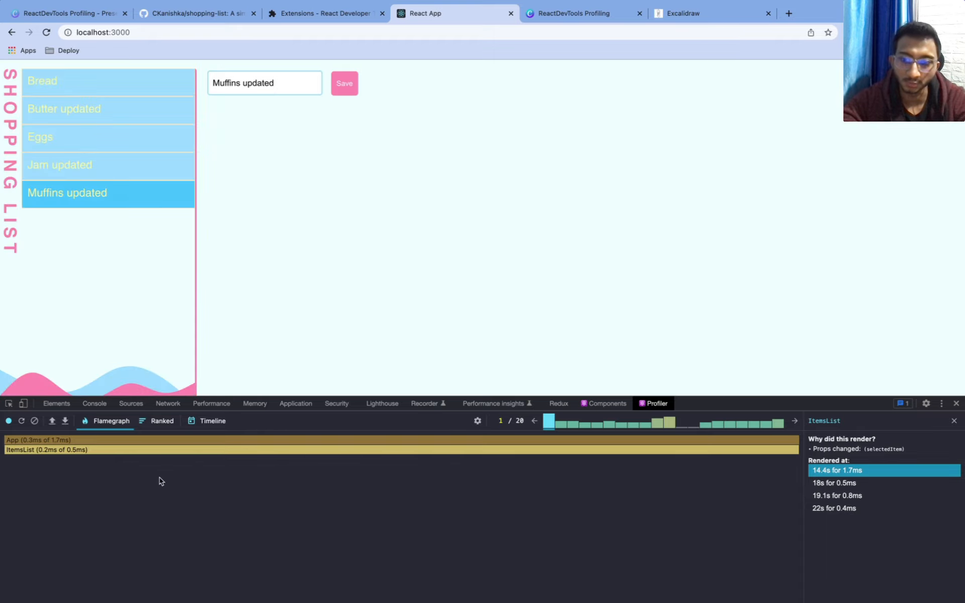
mouse_move(201, 454)
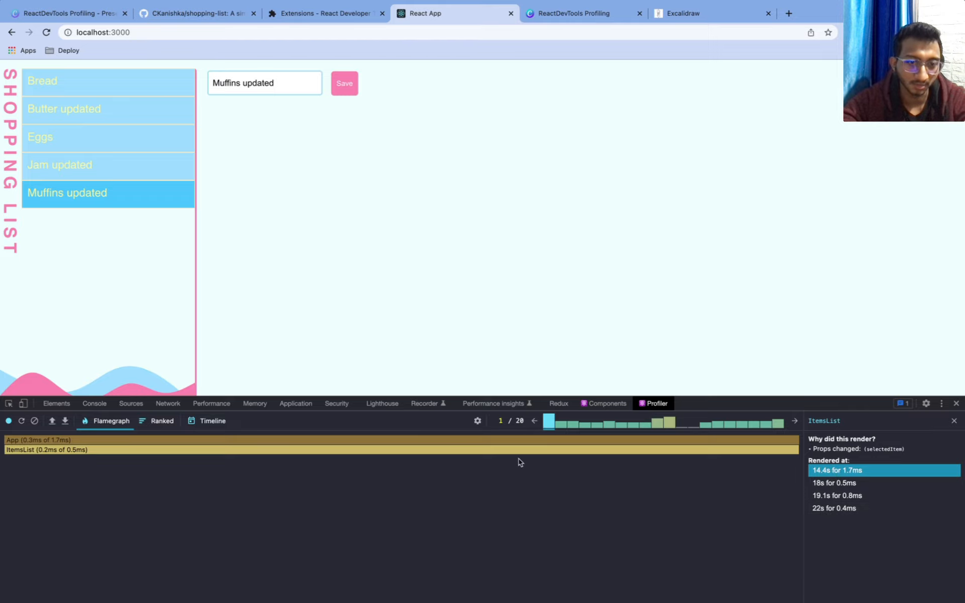
mouse_move(410, 445)
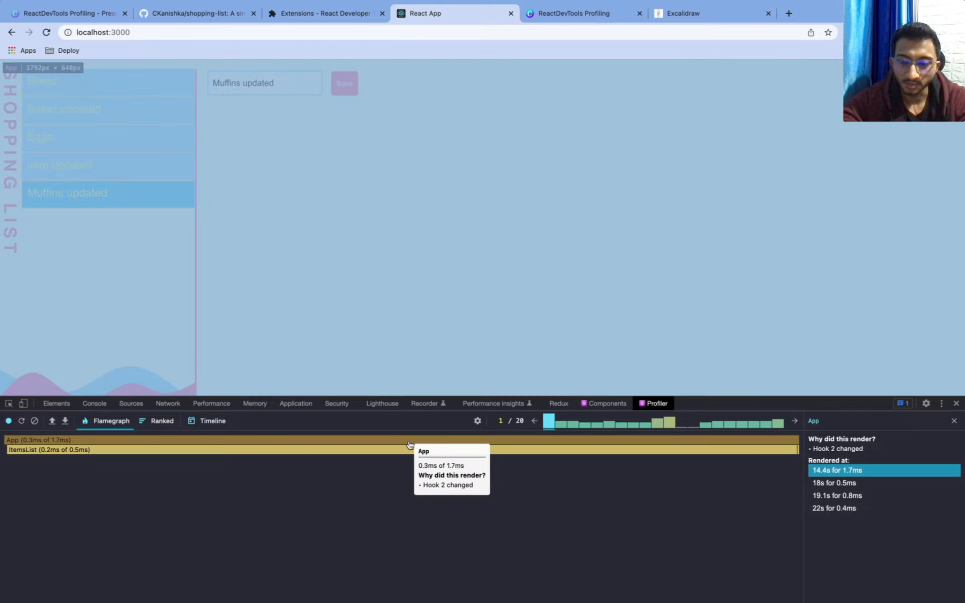
click(409, 442)
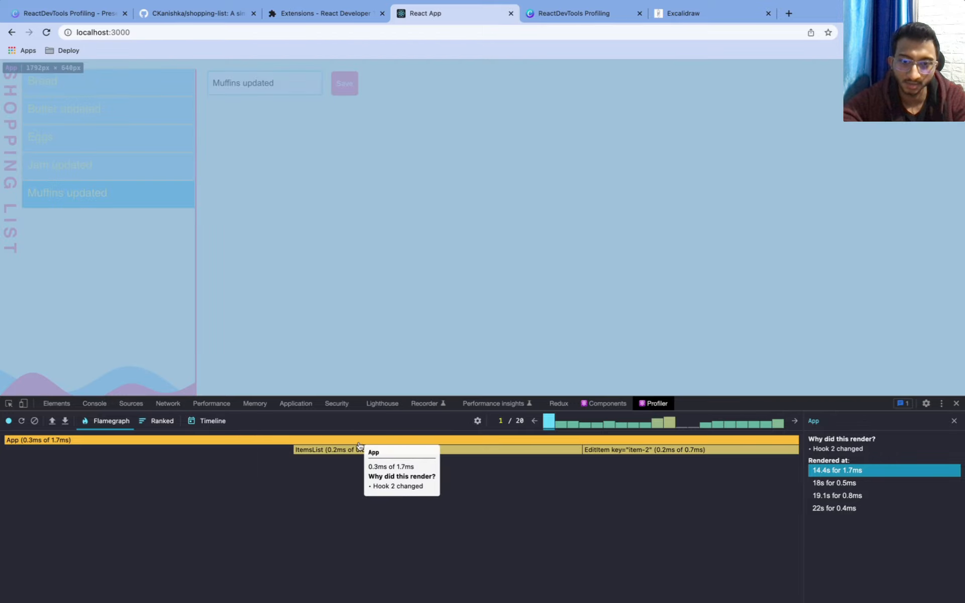
click(348, 503)
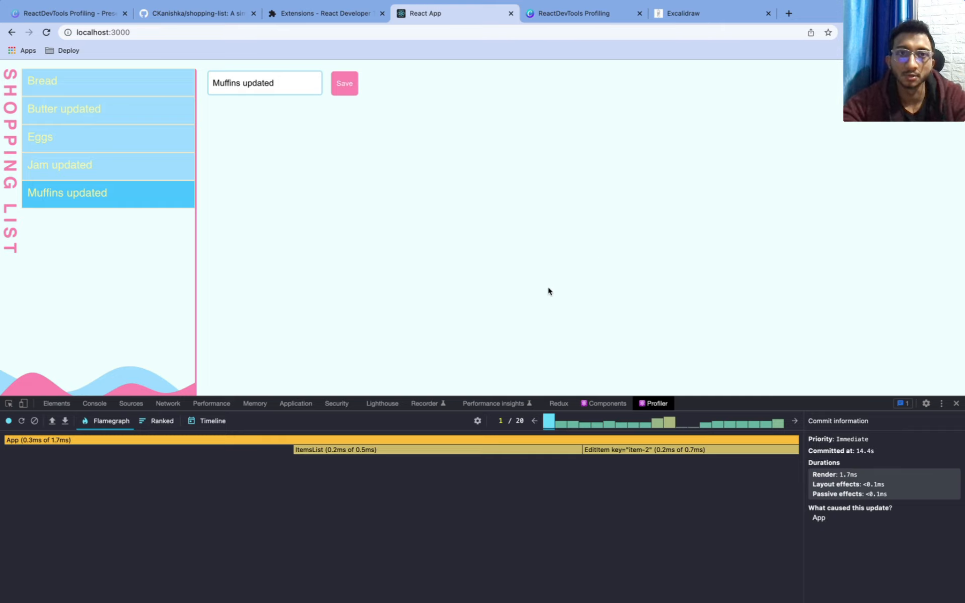
Capture the first commit's flamegraph as a screenshot, paste it into the Excalidraw canvas and position it in the upper half
key(super+shift+4)
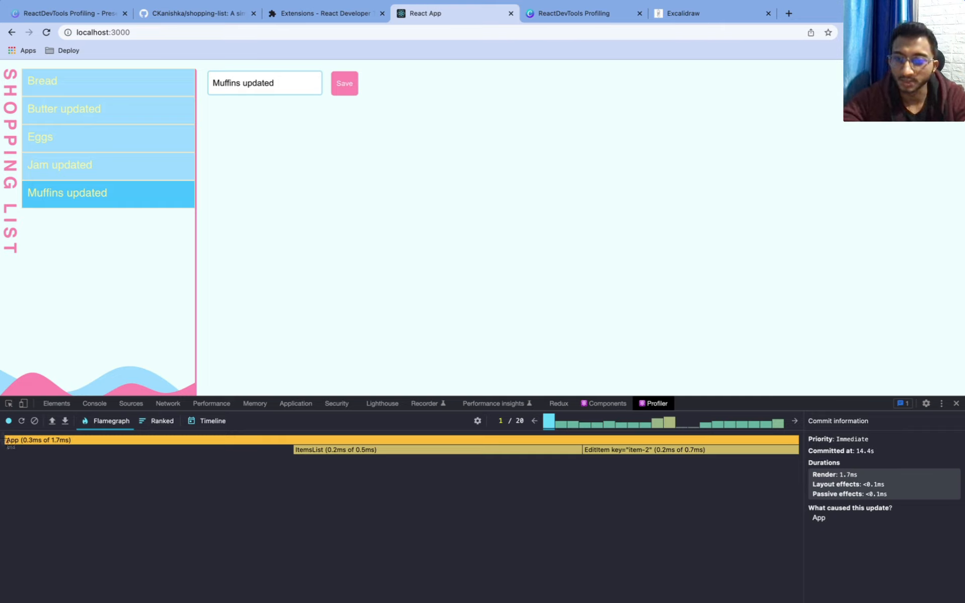
drag(2, 436, 800, 497)
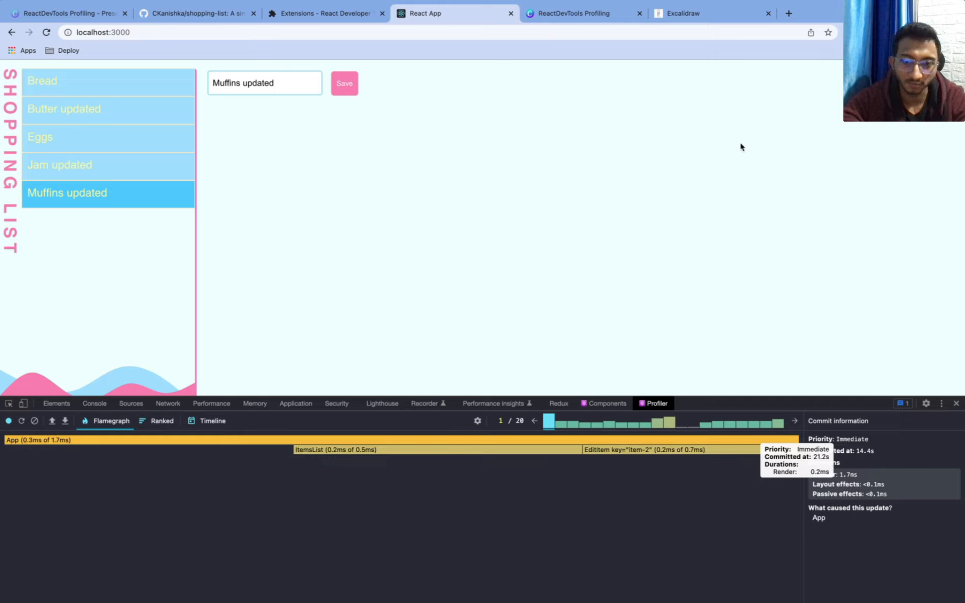
click(708, 21)
key(super+v)
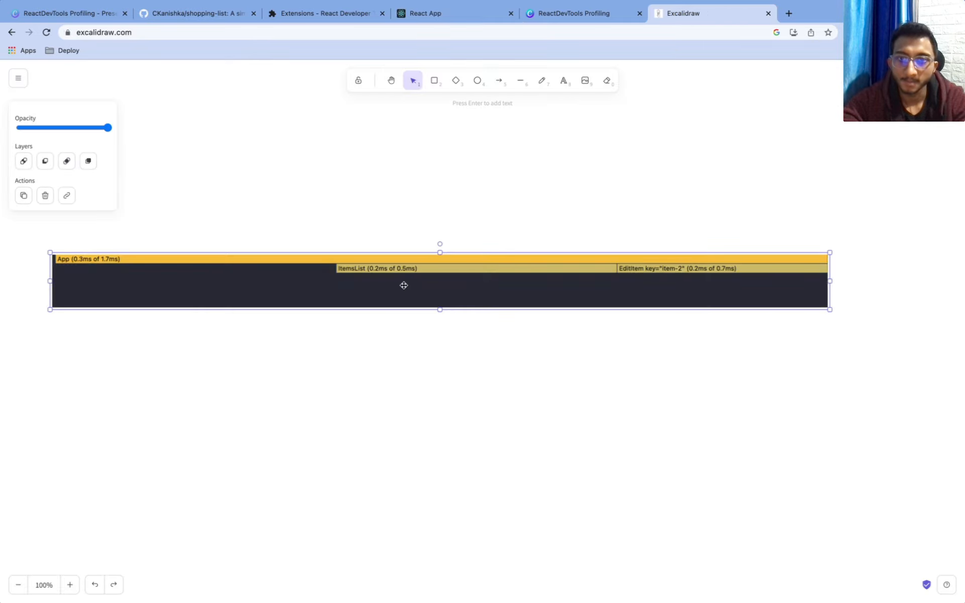
drag(407, 214, 439, 276)
click(416, 322)
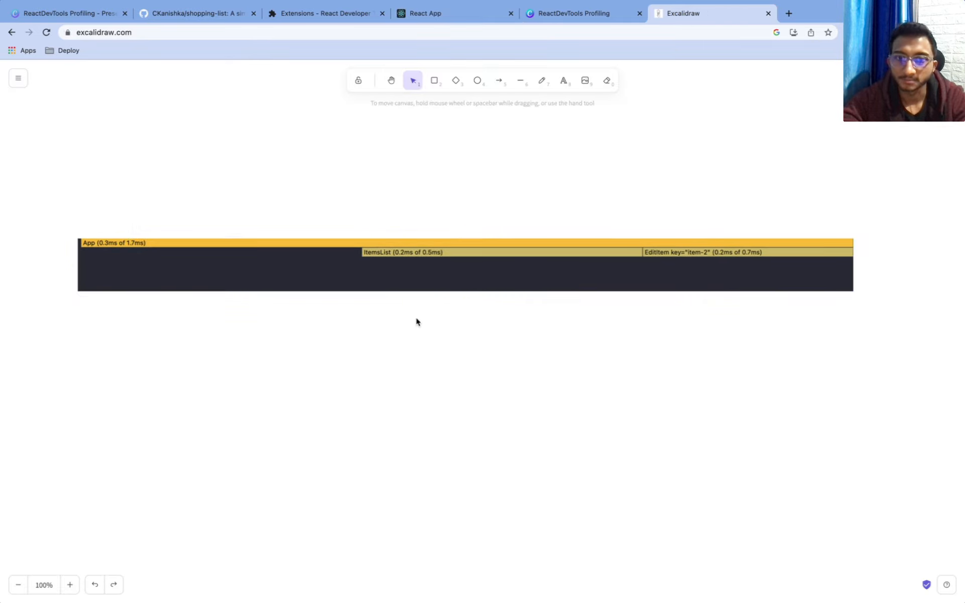
Add a three-line text legend below the flamegraph image reading "Yellow - Bad", "Blue - Good" and "Gray - Did not render"
click(563, 81)
click(245, 427)
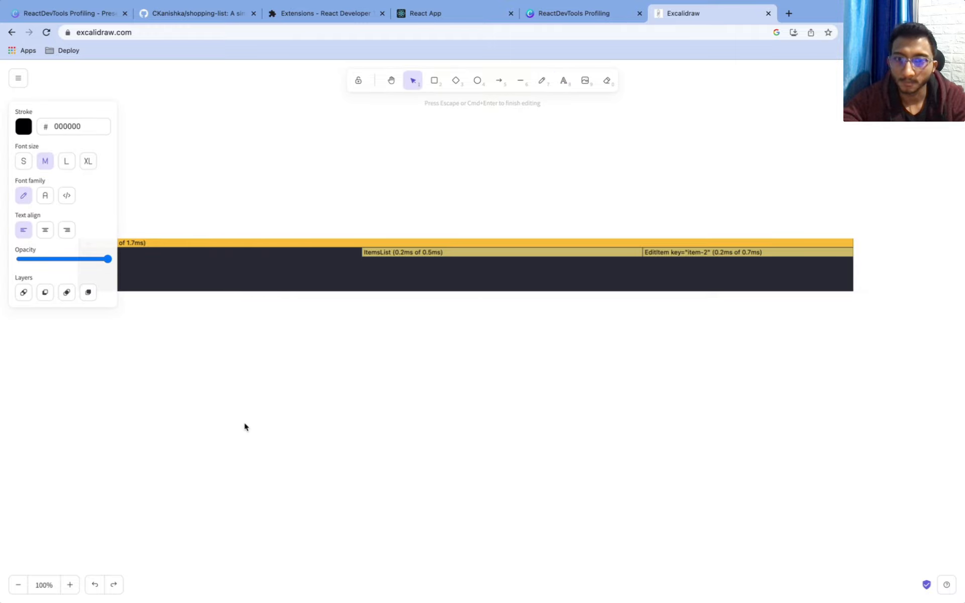
text(Yellow)
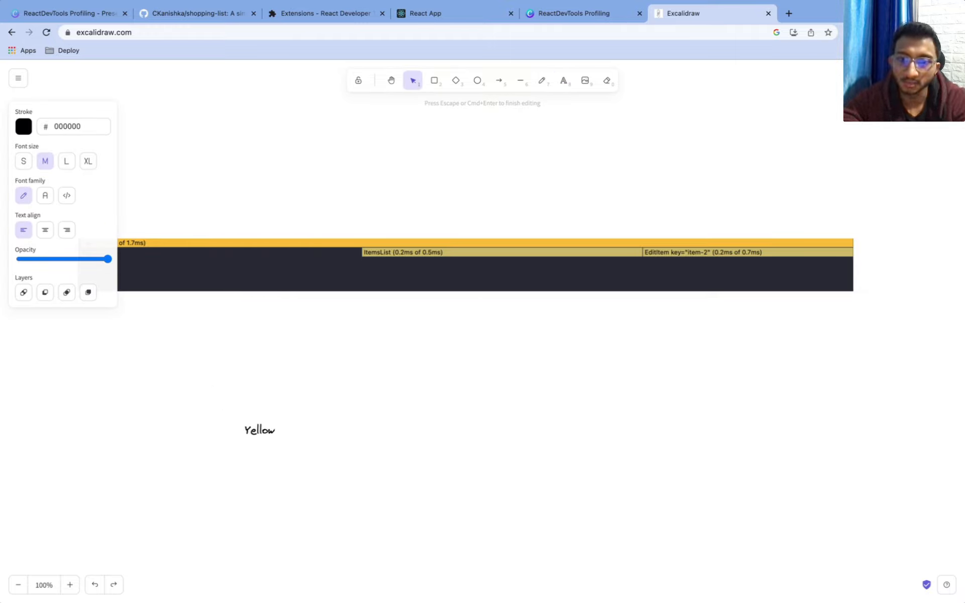
text( - Bad)
key(Return)
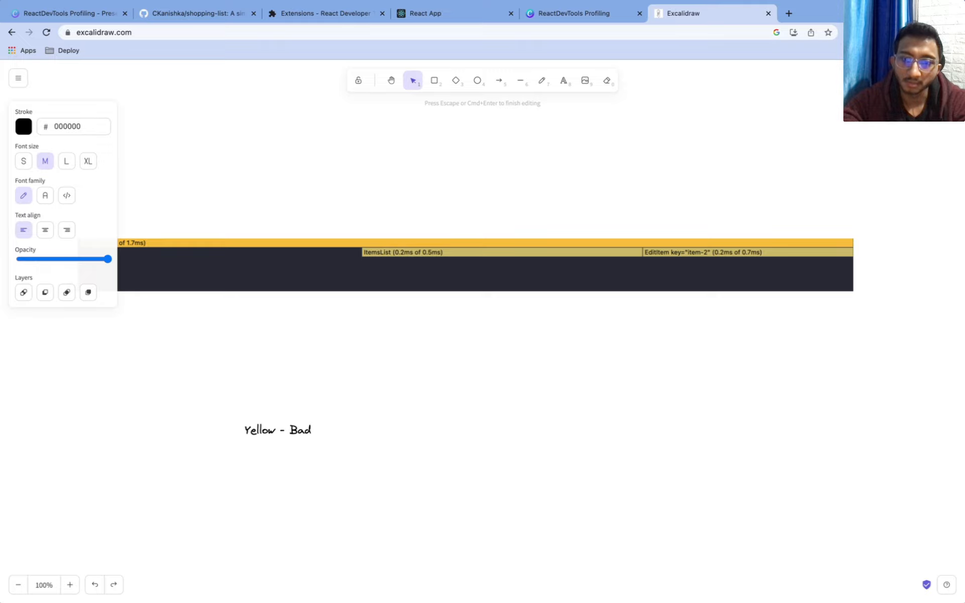
text(Blue - )
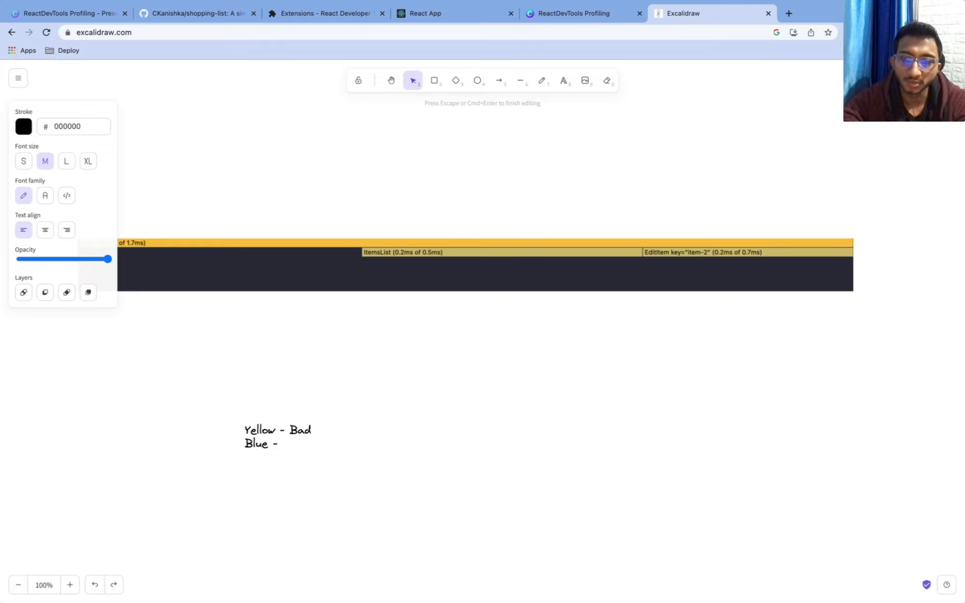
text(Good)
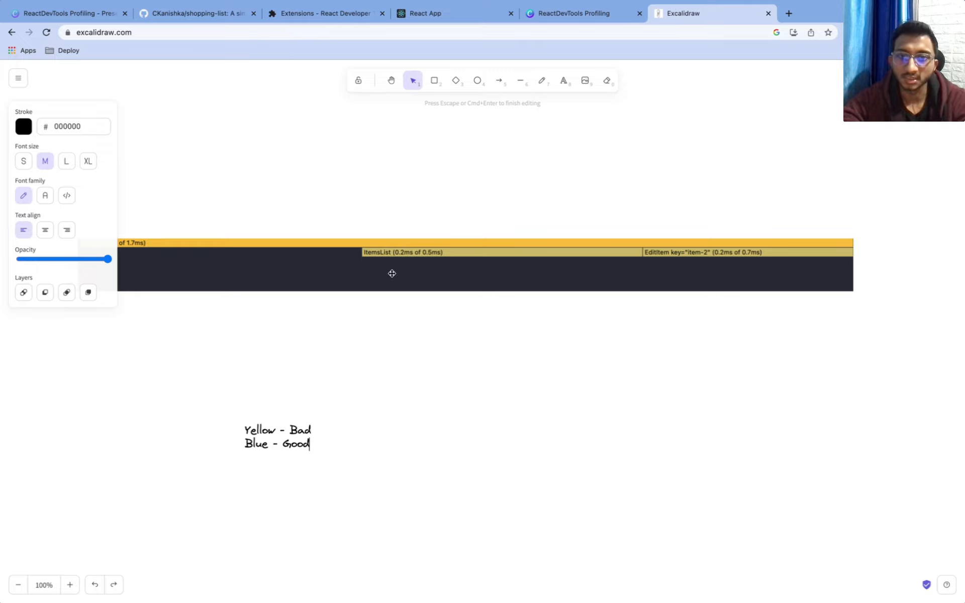
key(Return)
text(Gra)
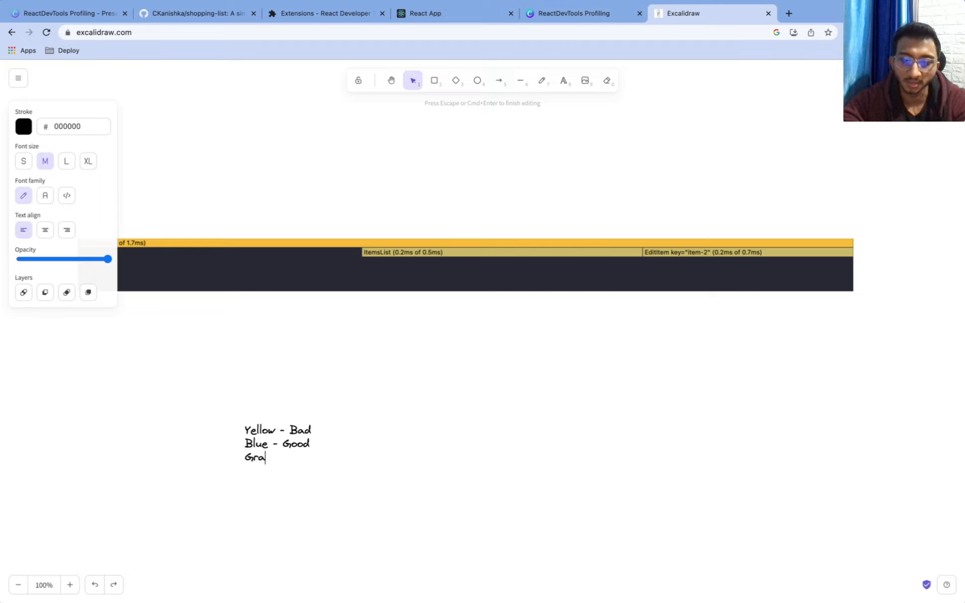
text(y - Did n)
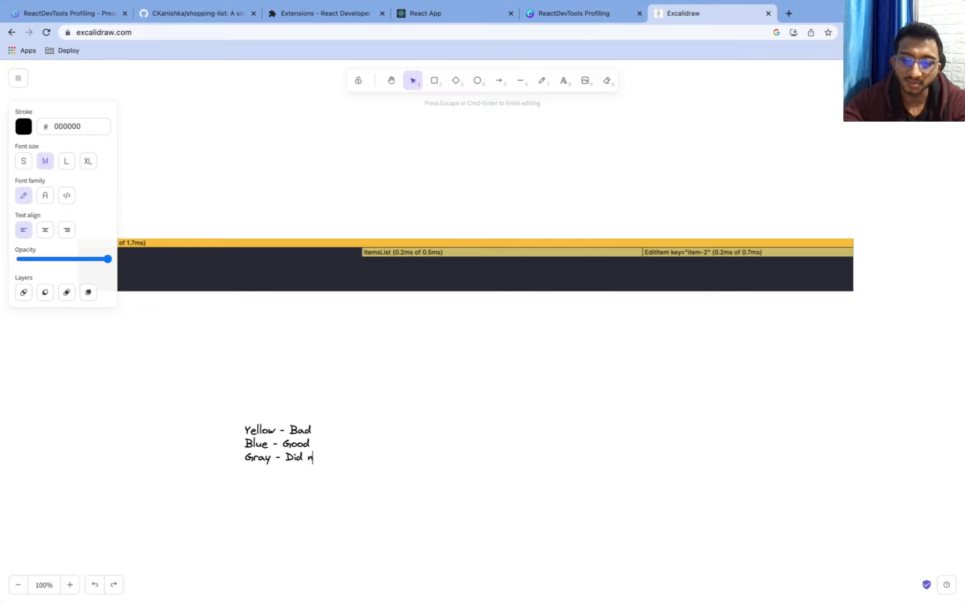
text(ot render)
Return to the React app and open the second commit in the profiler to examine why EditItem rendered
click(575, 7)
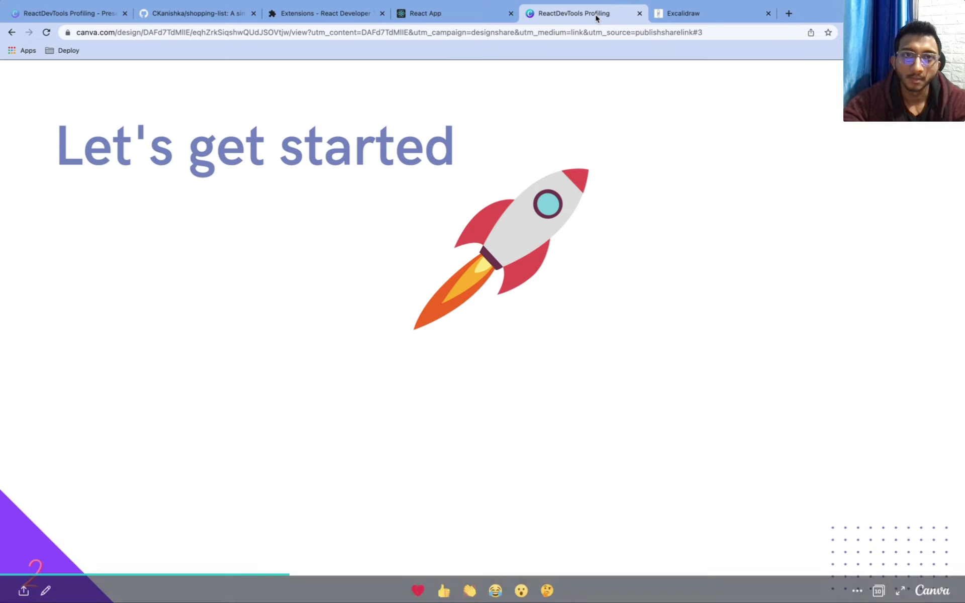
click(465, 18)
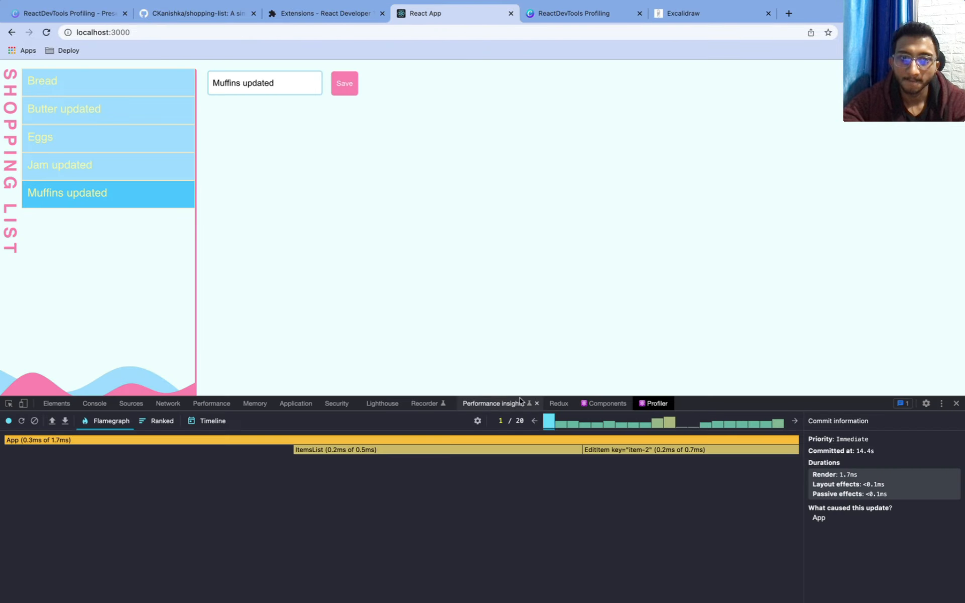
click(561, 424)
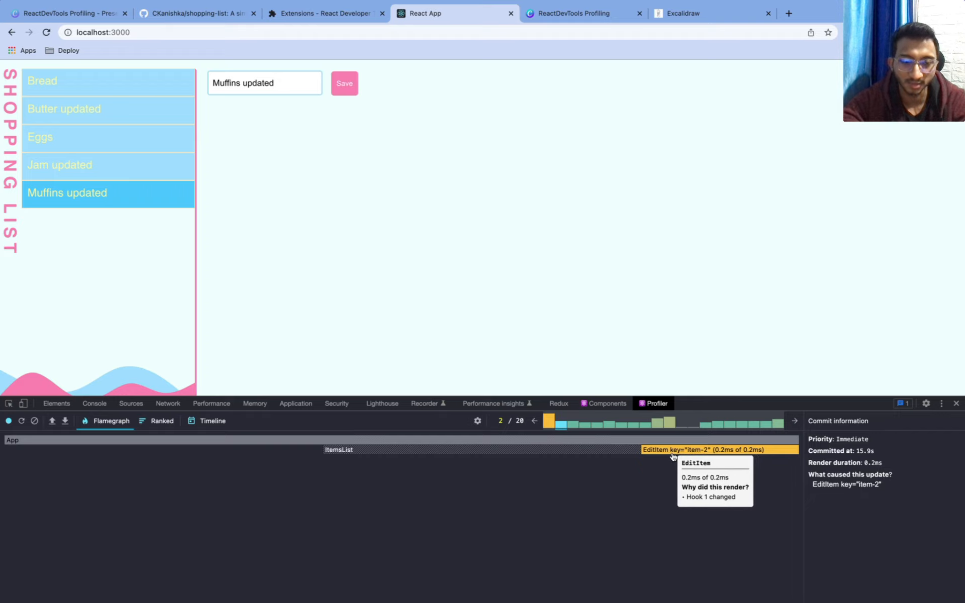
Switch to Excalidraw and move the colour legend up to just beneath the flamegraph image
click(701, 14)
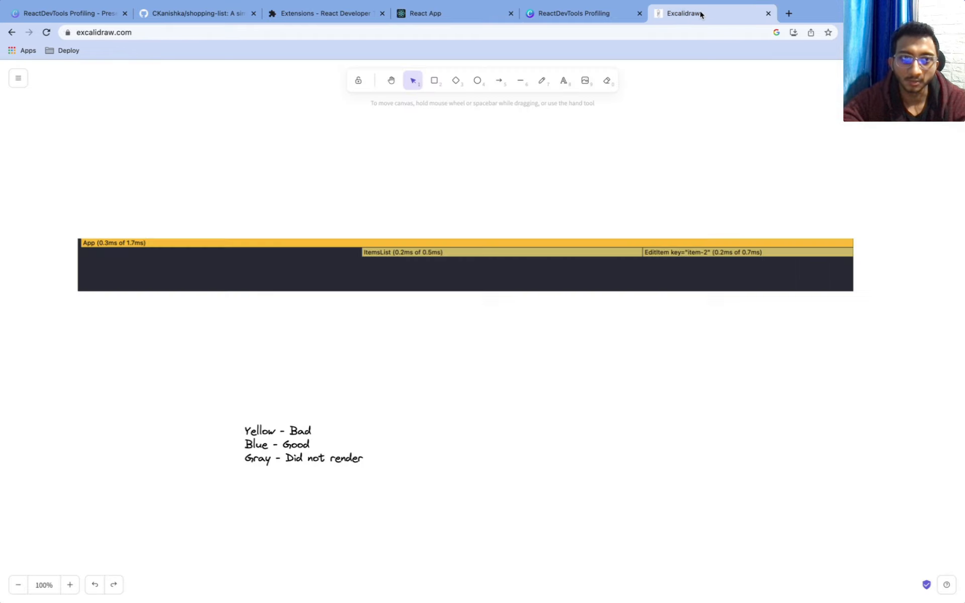
drag(248, 464, 245, 369)
Capture the React app profiler's commit bar chart as a screenshot and place it below the colour legend in Excalidraw
click(552, 14)
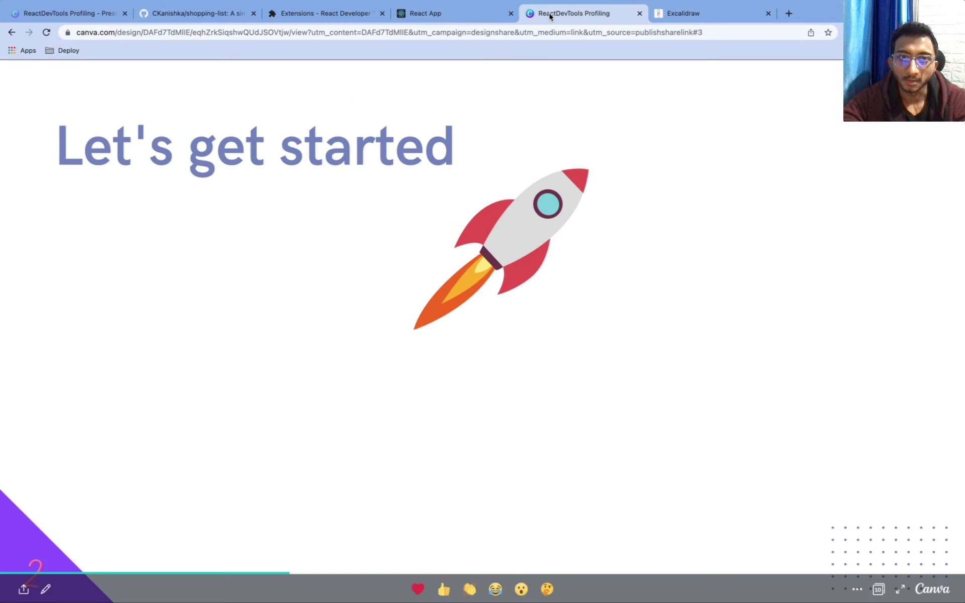
click(472, 15)
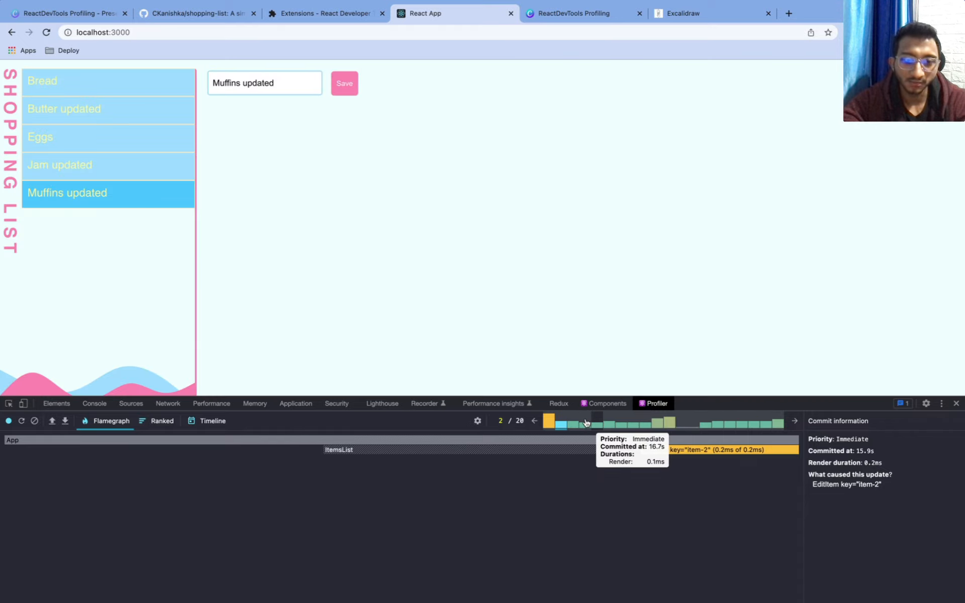
key(super+shift+4)
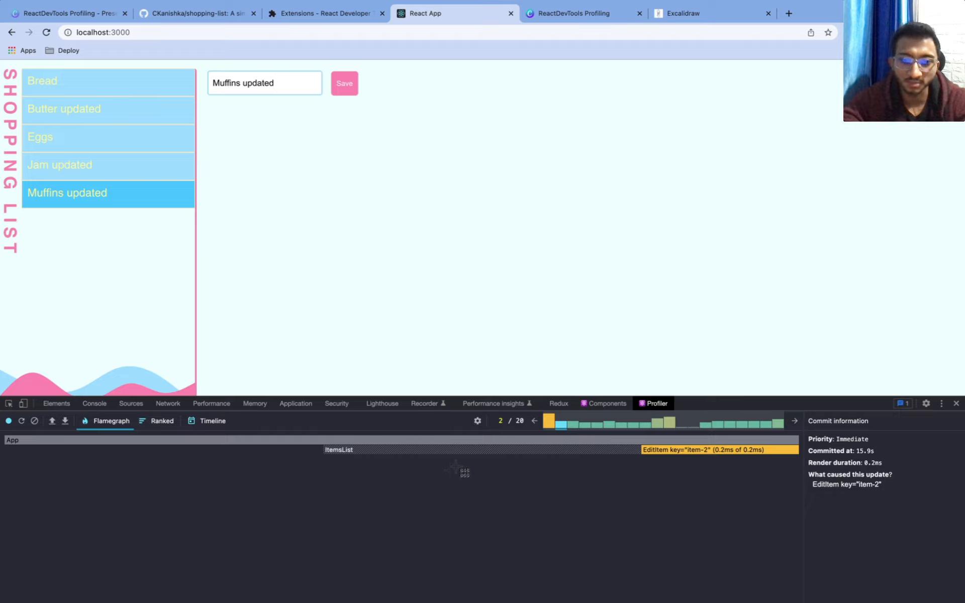
drag(490, 415, 791, 433)
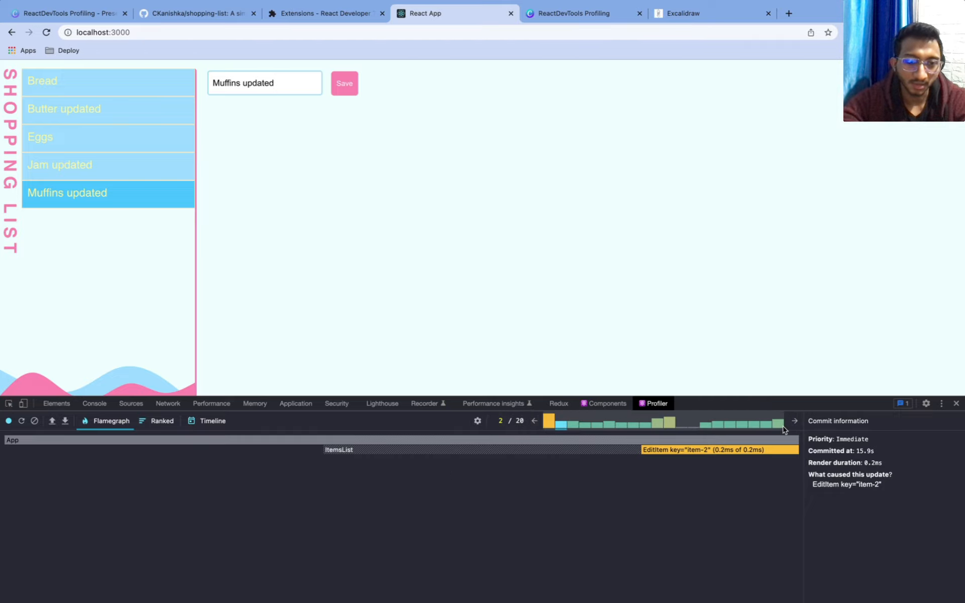
click(693, 14)
click(331, 491)
key(super+v)
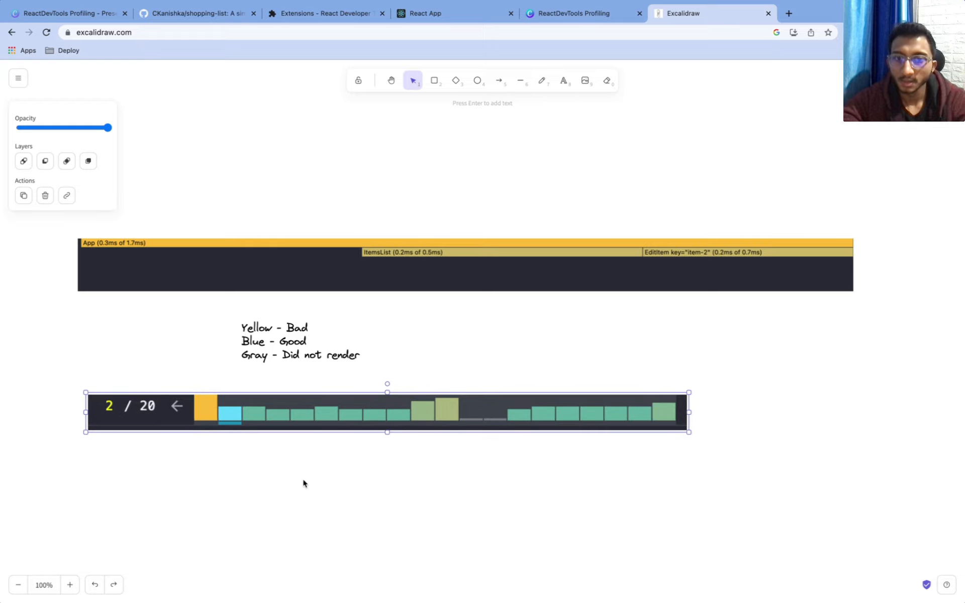
drag(207, 418, 192, 418)
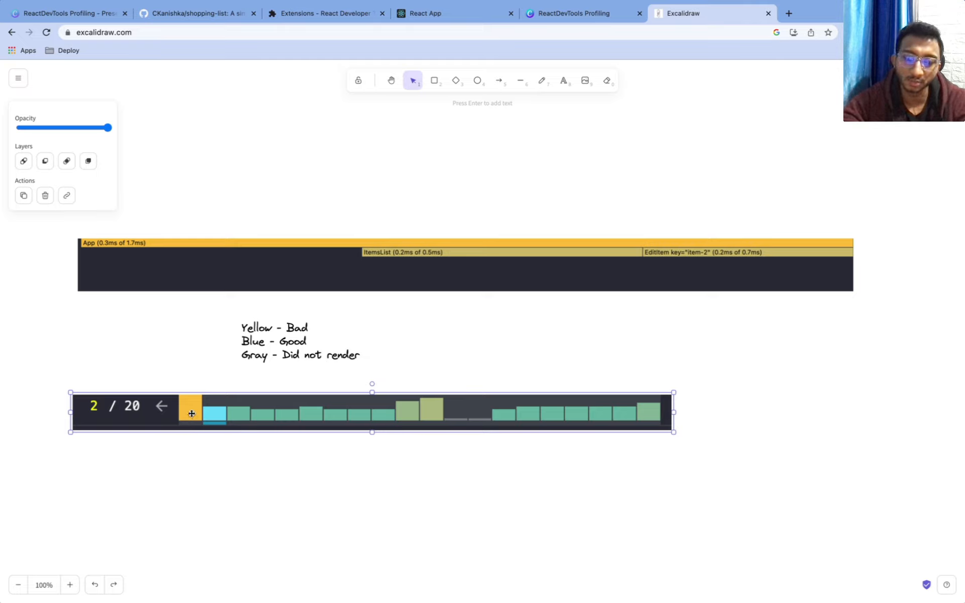
Add a text note beside the colour legend reading "Length - Longer it is the worse" and "Shorter- better", and return to the React app
double_click(441, 350)
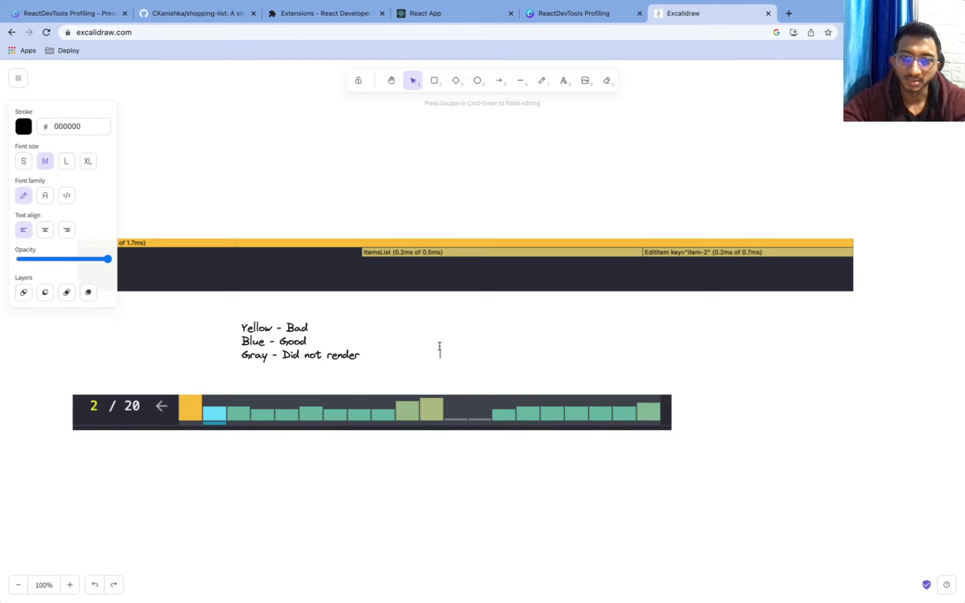
click(370, 324)
double_click(370, 334)
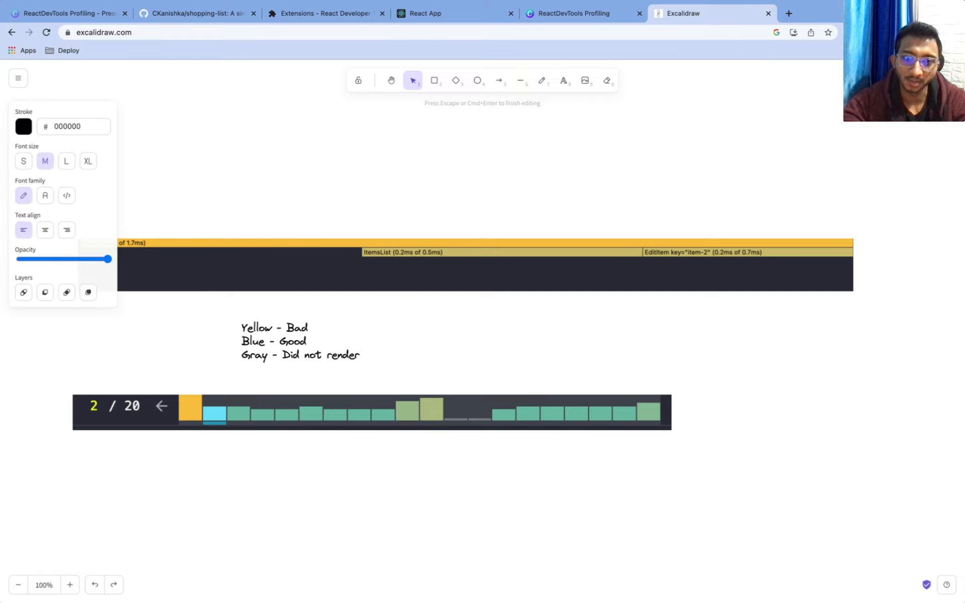
text(Length)
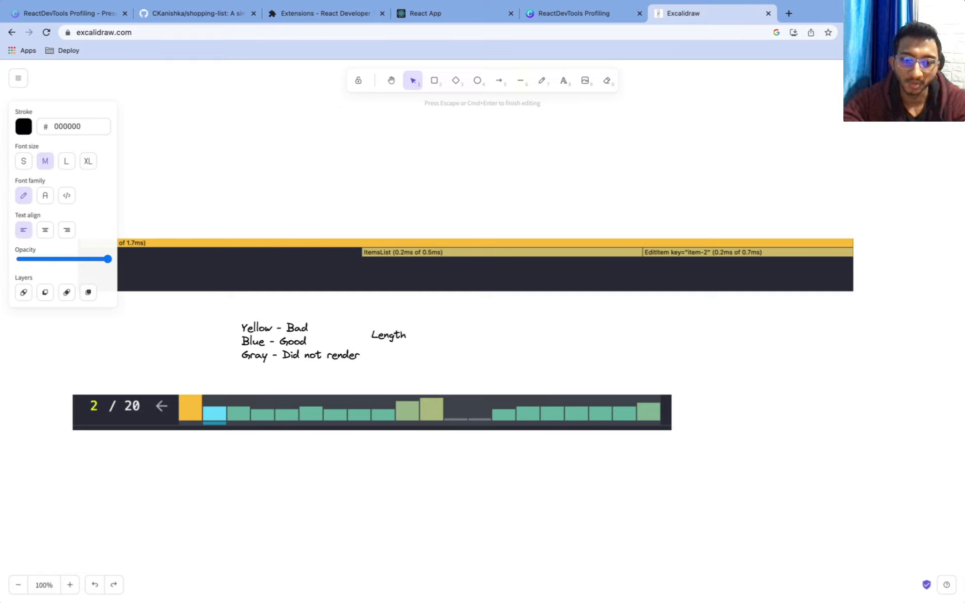
text( - Longer it)
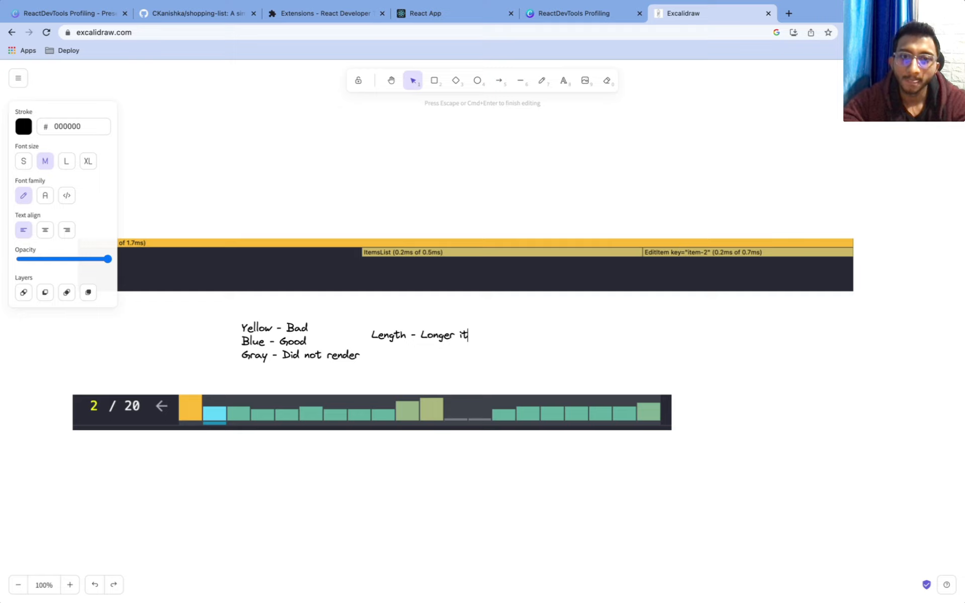
text( is the)
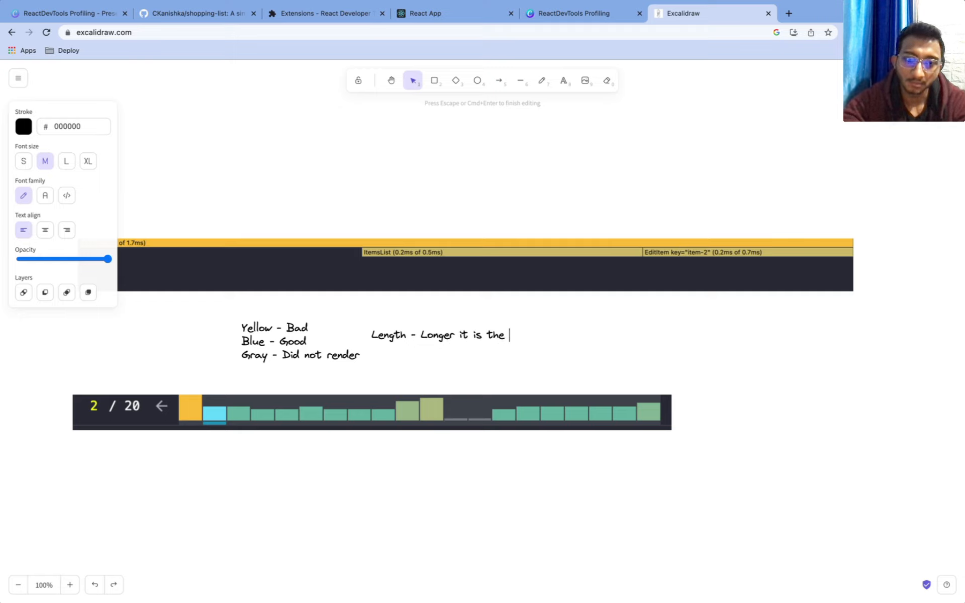
text( worse)
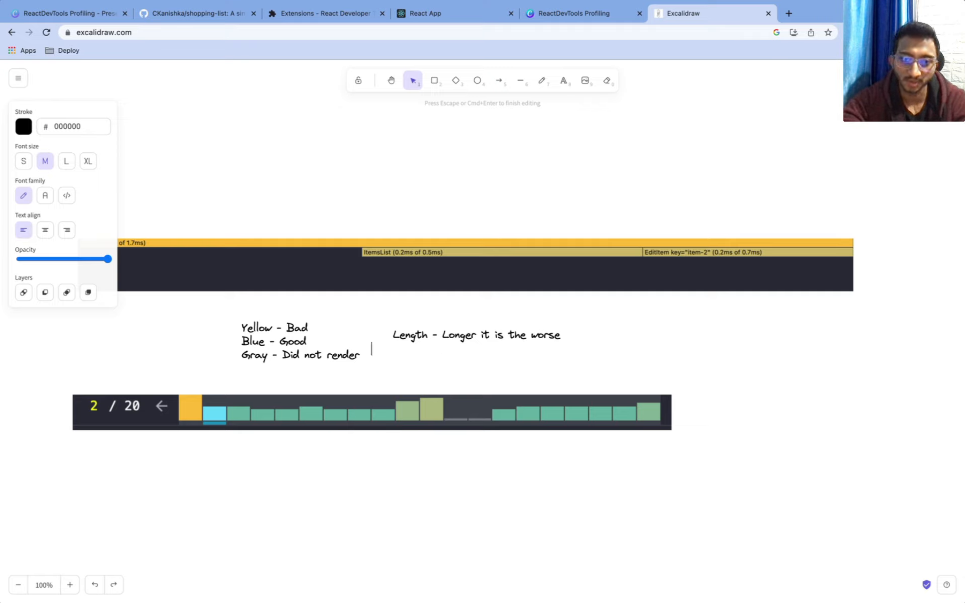
text(        Shorterr )
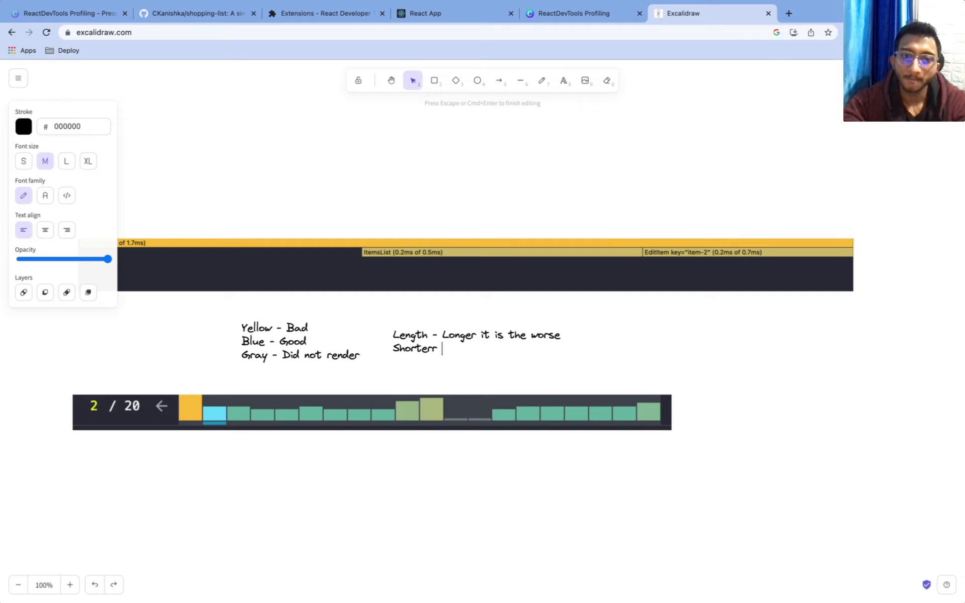
key(BackSpace)
key(BackSpace)
text(- better)
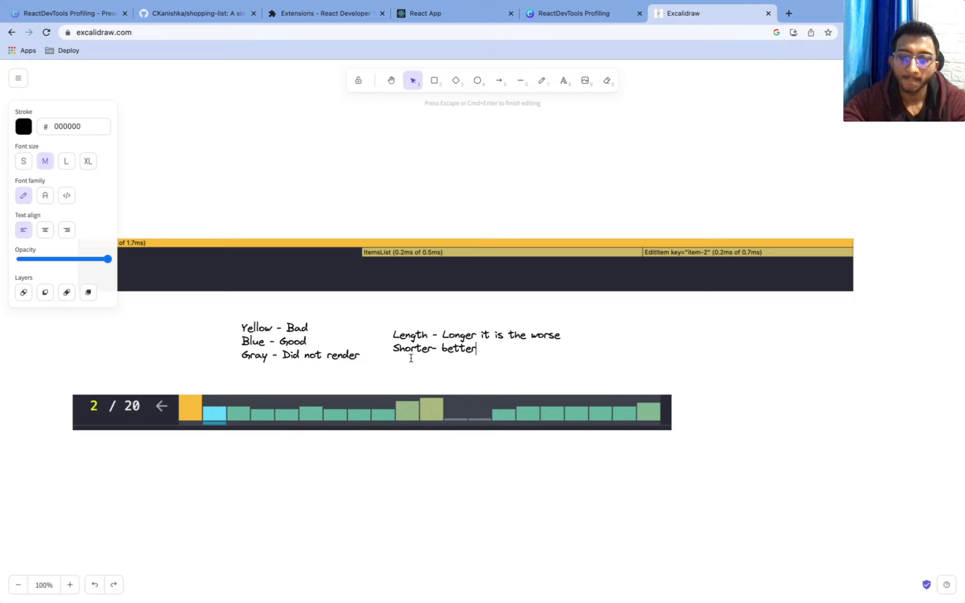
click(473, 15)
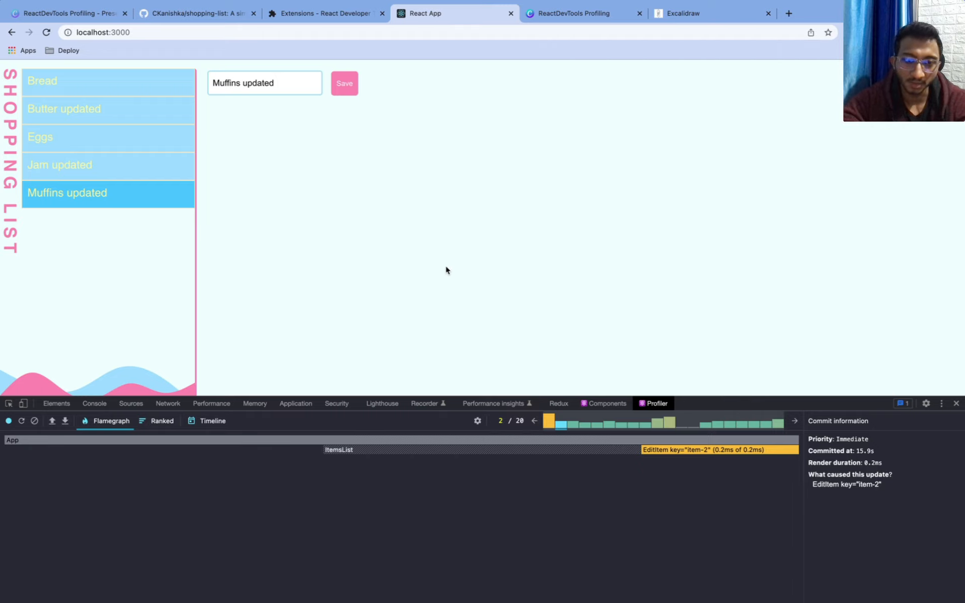
Compare the flamegraphs of the first and second commits, checking what caused each update and how EditItem rendered
click(535, 421)
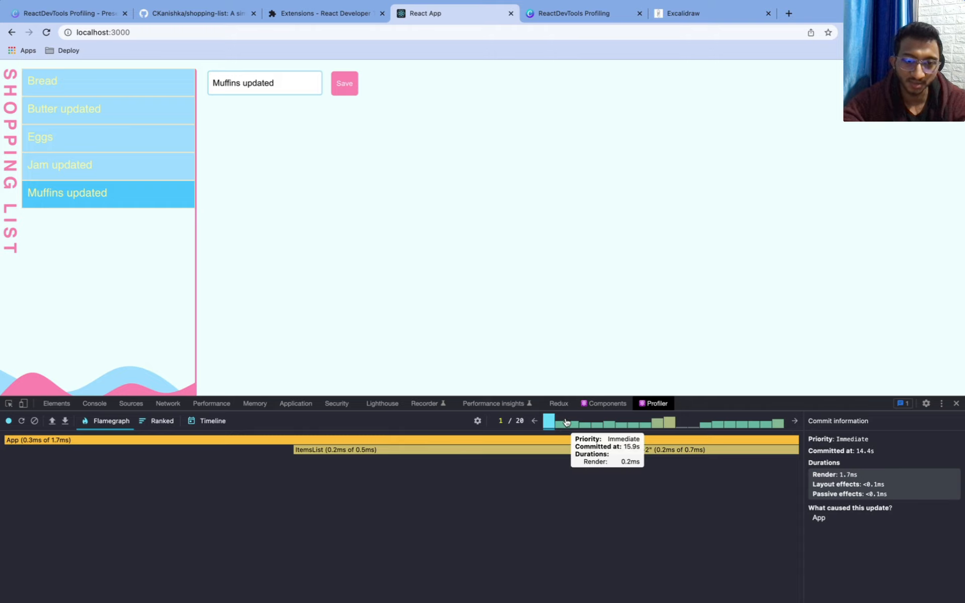
click(560, 424)
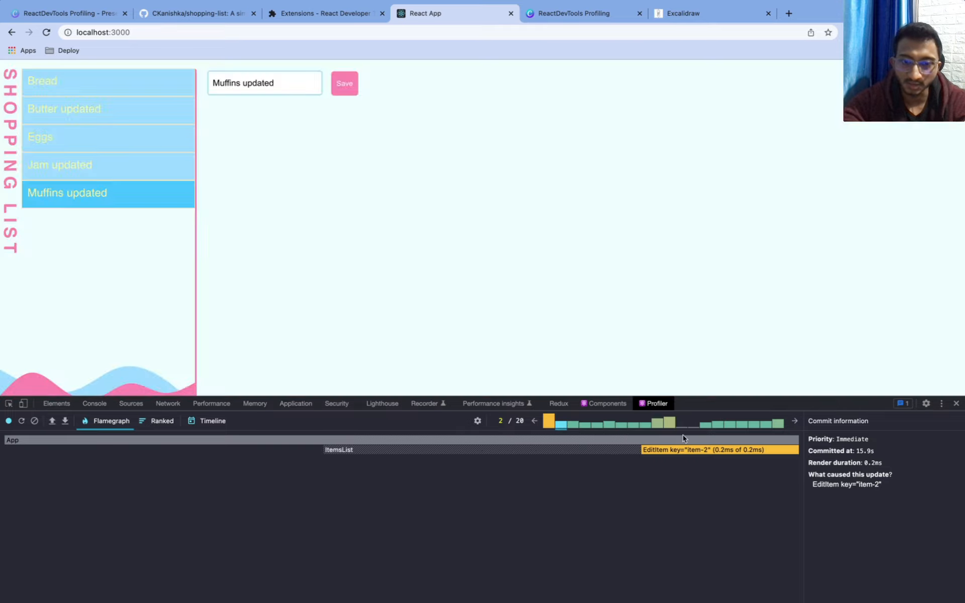
mouse_move(682, 453)
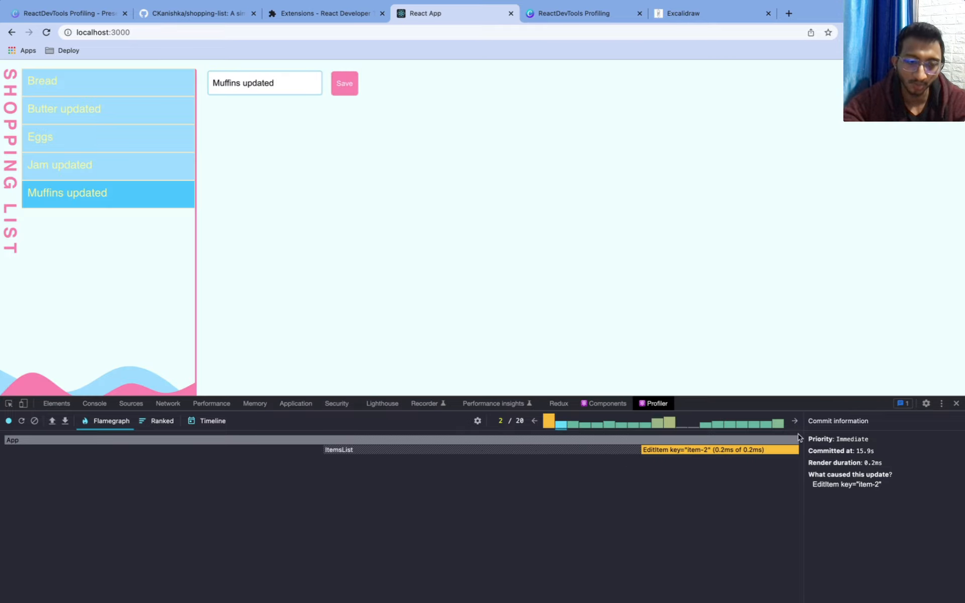
Advance through the commits to the sixth one and examine the EditItem bar in its flamegraph
click(795, 421)
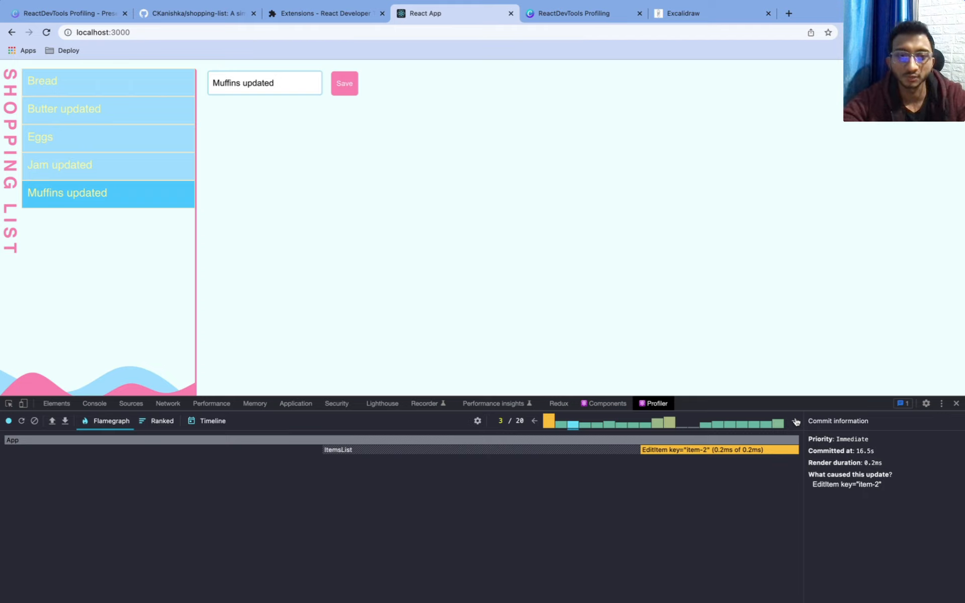
click(795, 422)
click(796, 422)
click(795, 421)
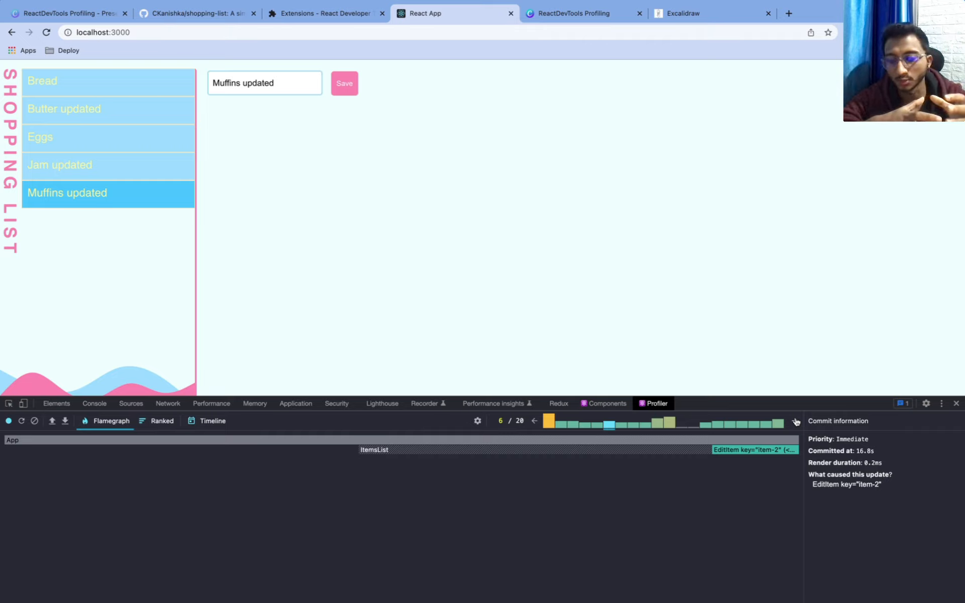
mouse_move(742, 454)
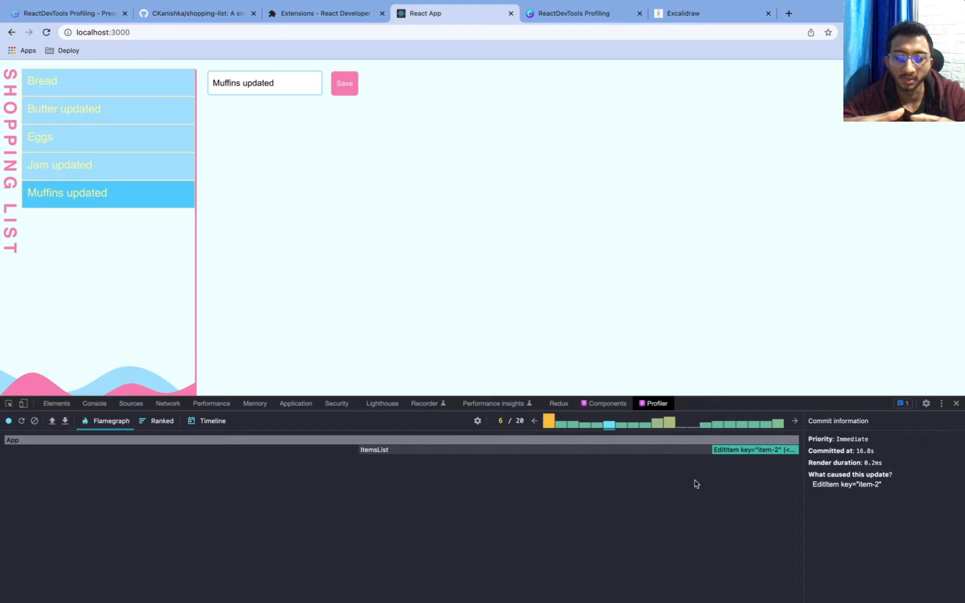
Step through the remaining commits to the last, wrap around to the first, and examine its App and ItemsList bars
click(795, 422)
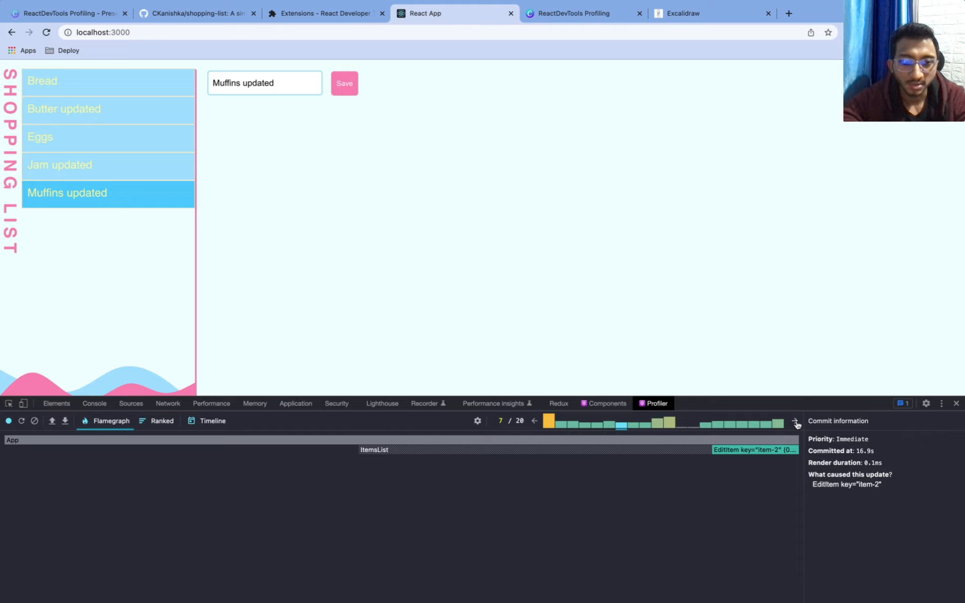
click(795, 422)
click(796, 422)
click(795, 422)
click(795, 423)
click(795, 423)
click(795, 422)
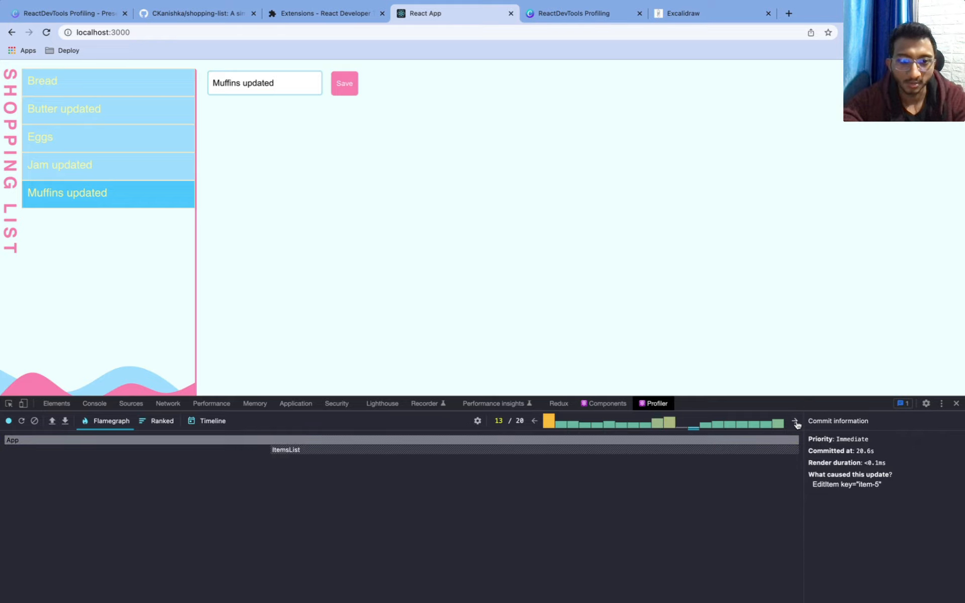
click(795, 423)
click(795, 422)
click(795, 422)
click(796, 422)
click(795, 422)
click(795, 422)
click(796, 422)
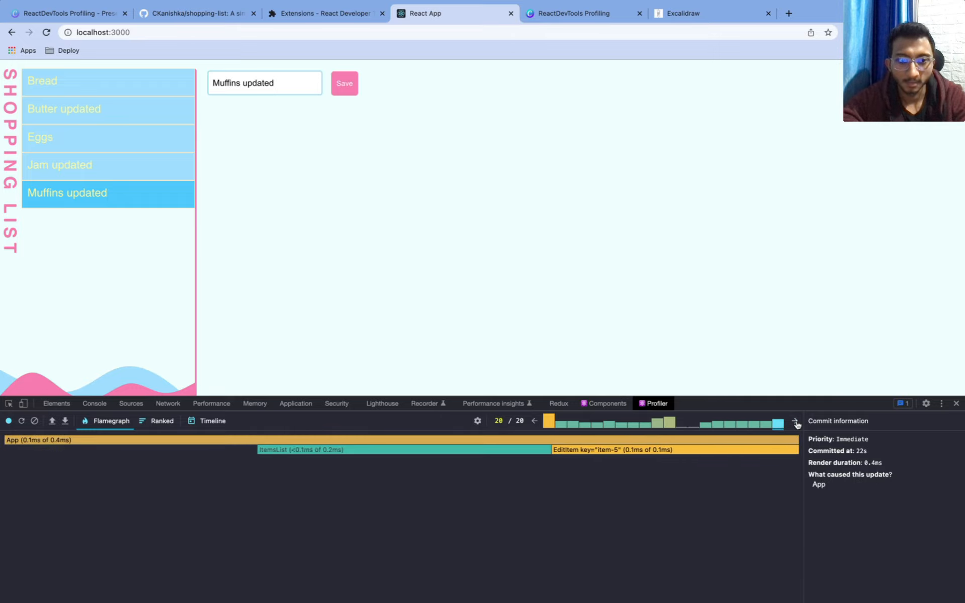
click(796, 423)
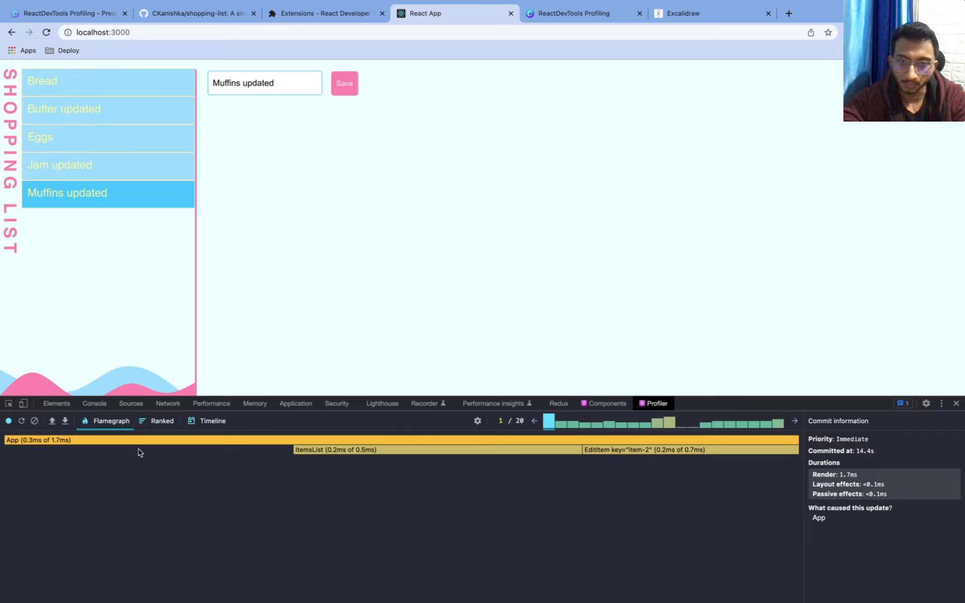
mouse_move(141, 443)
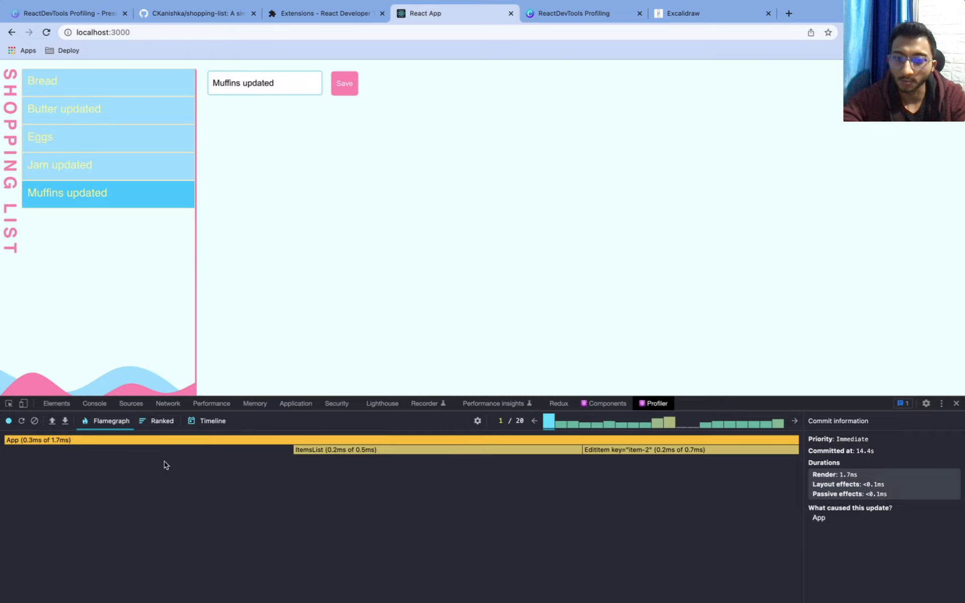
mouse_move(315, 450)
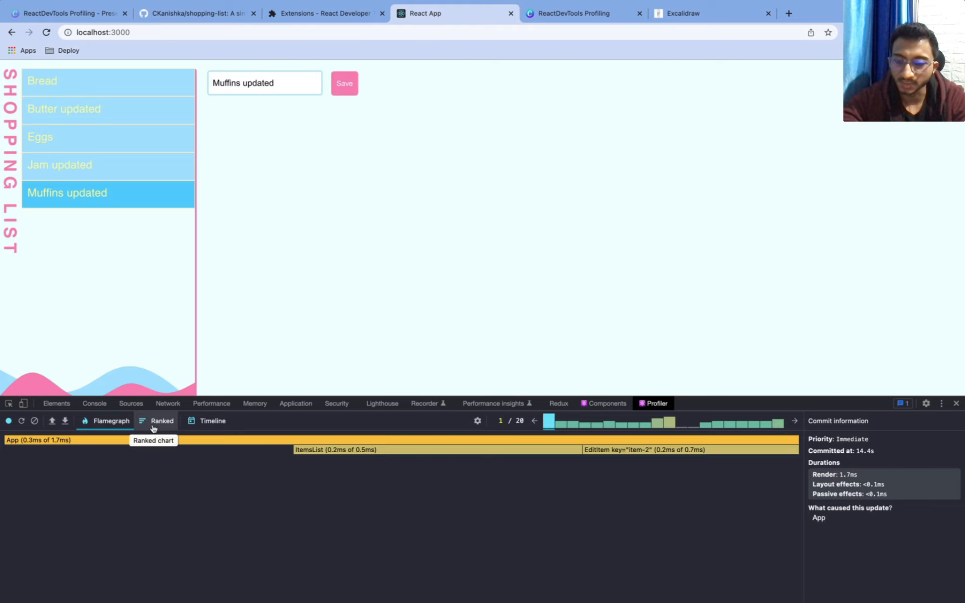
Switch to the Ranked chart and compare component render times across several commits, including the fourth and third
click(154, 428)
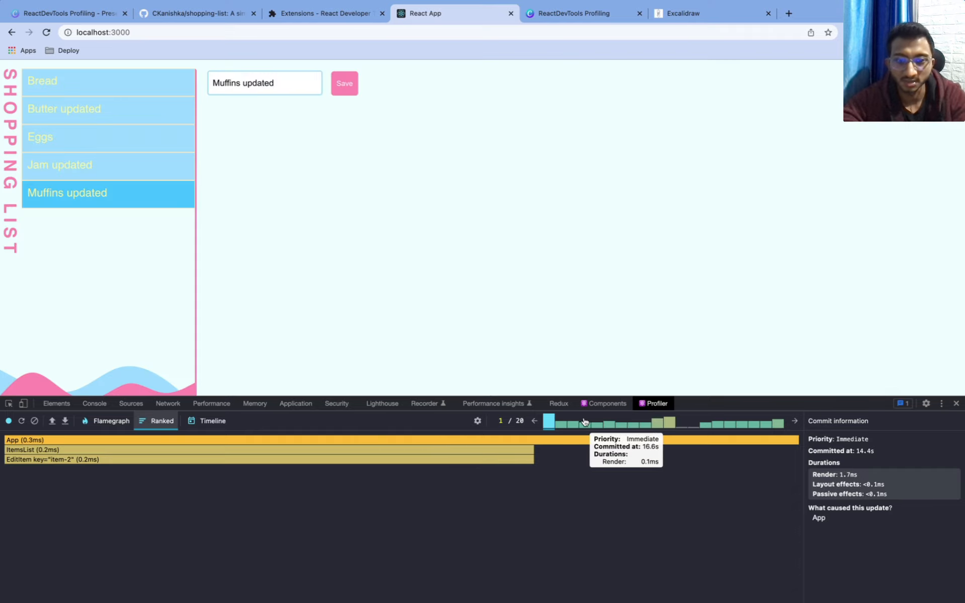
click(584, 426)
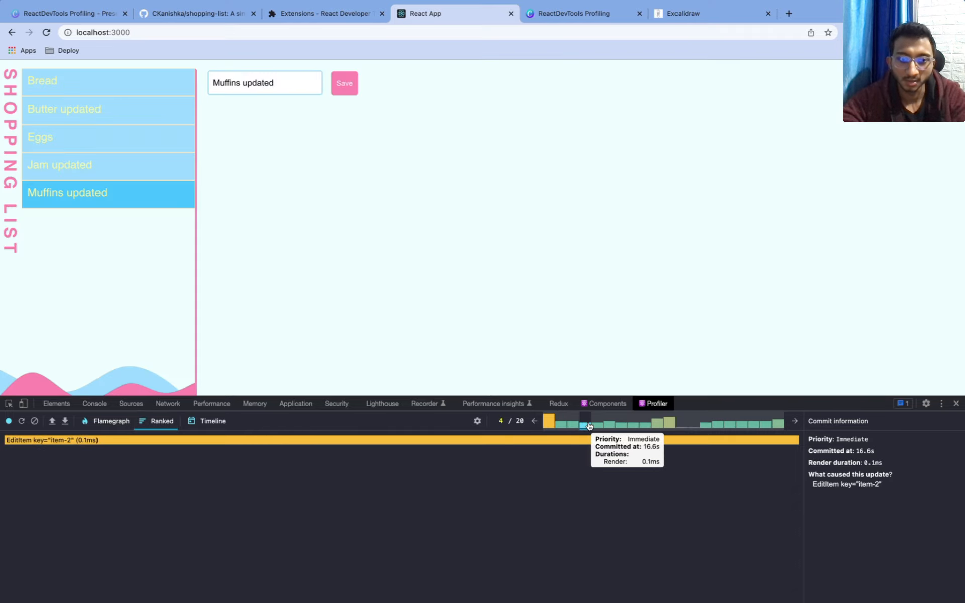
click(649, 426)
click(576, 428)
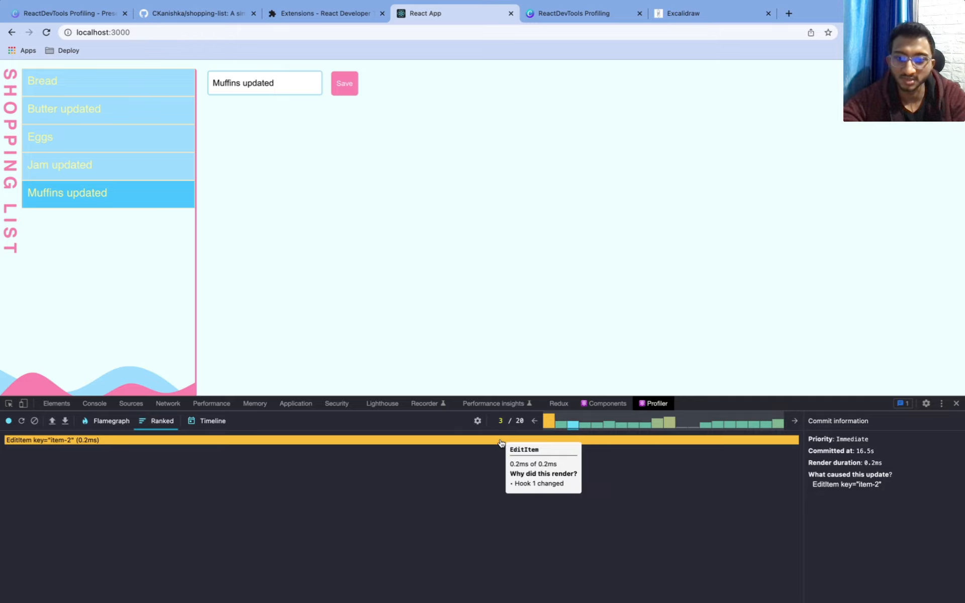
Examine why EditItem rendered in the last commit of the Ranked chart, and open the Timeline view
click(778, 423)
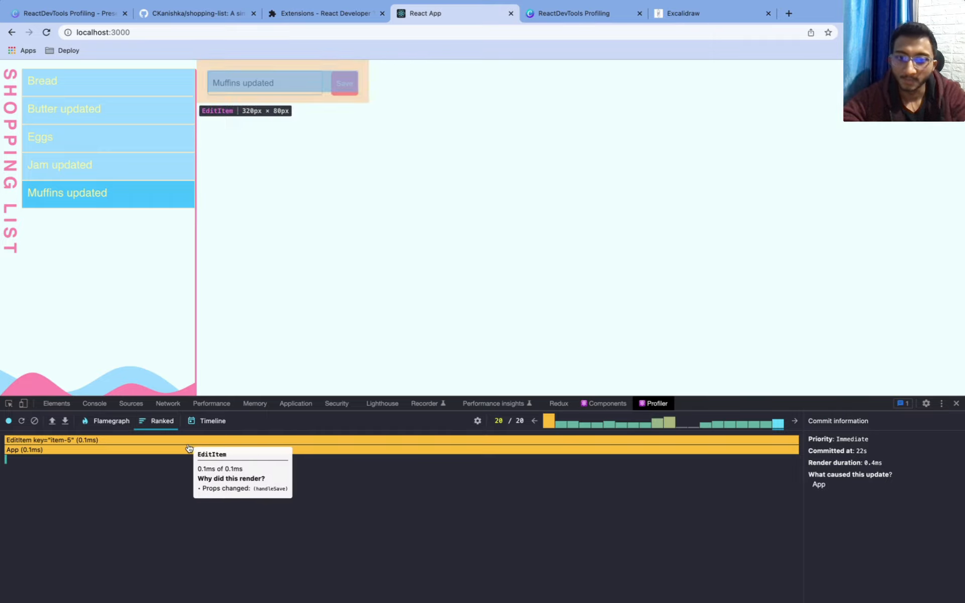
mouse_move(204, 446)
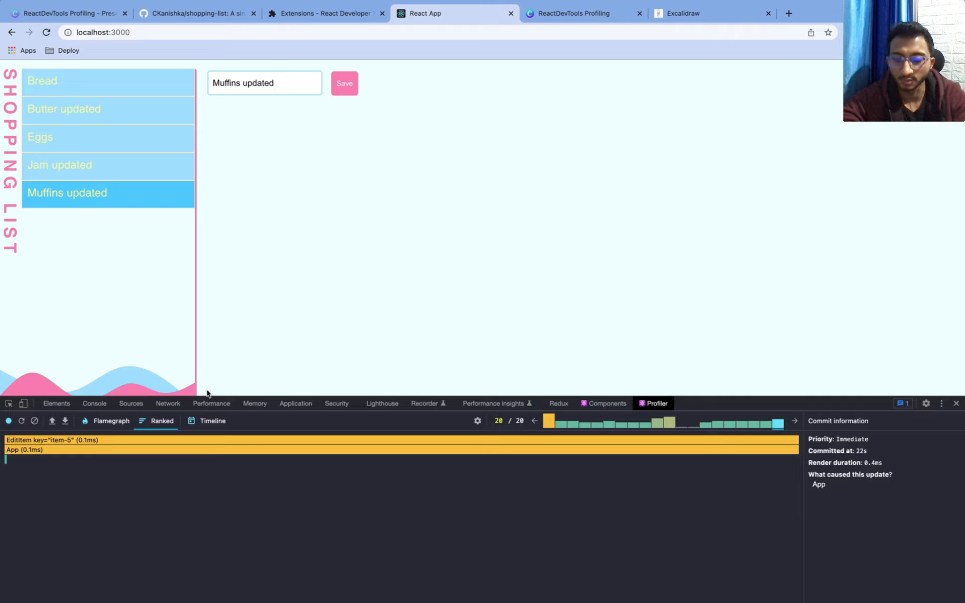
click(206, 421)
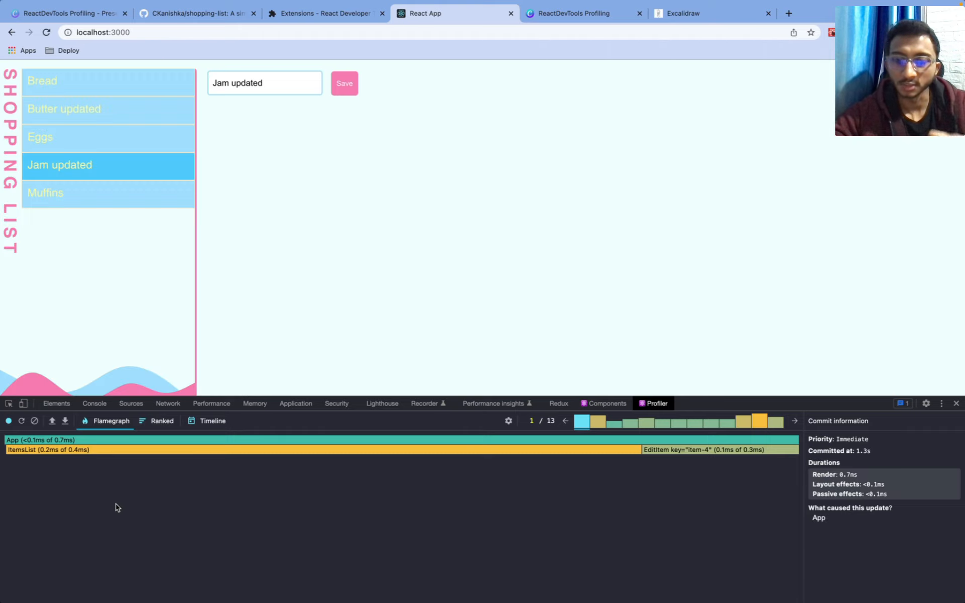
Save the recorded profile as a JSON file and switch to the Canva presentation's closing slide
click(66, 423)
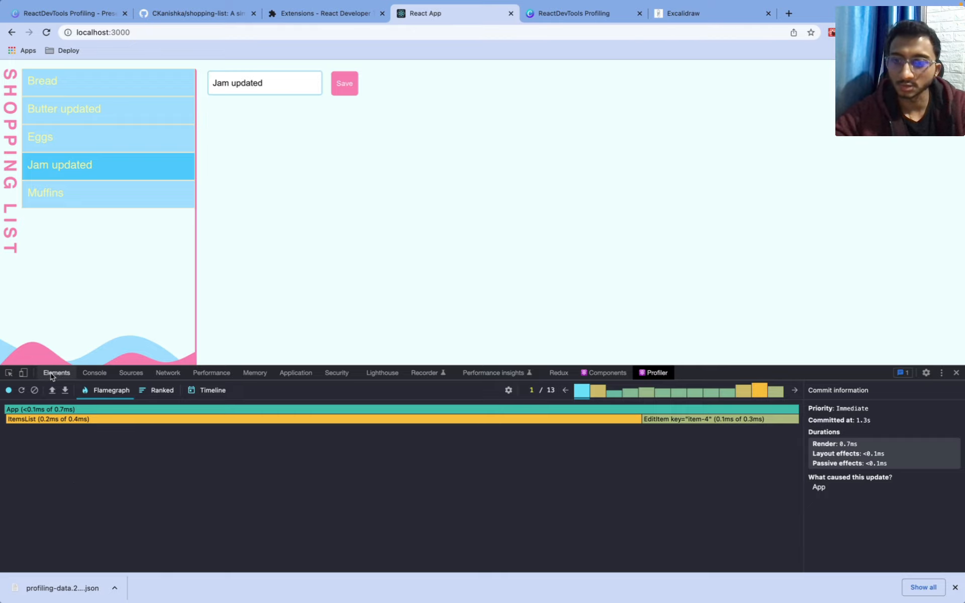
mouse_move(53, 418)
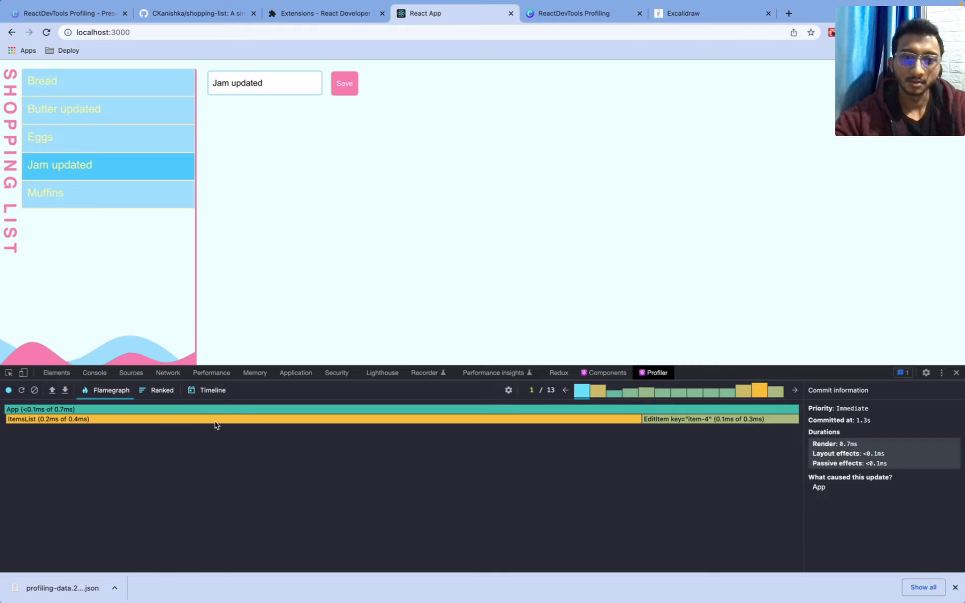
click(587, 19)
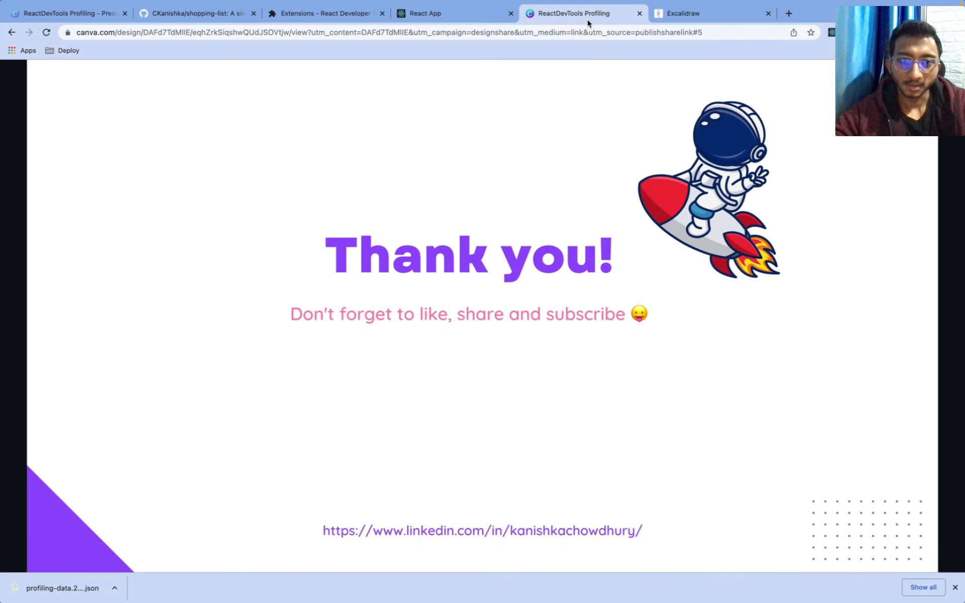